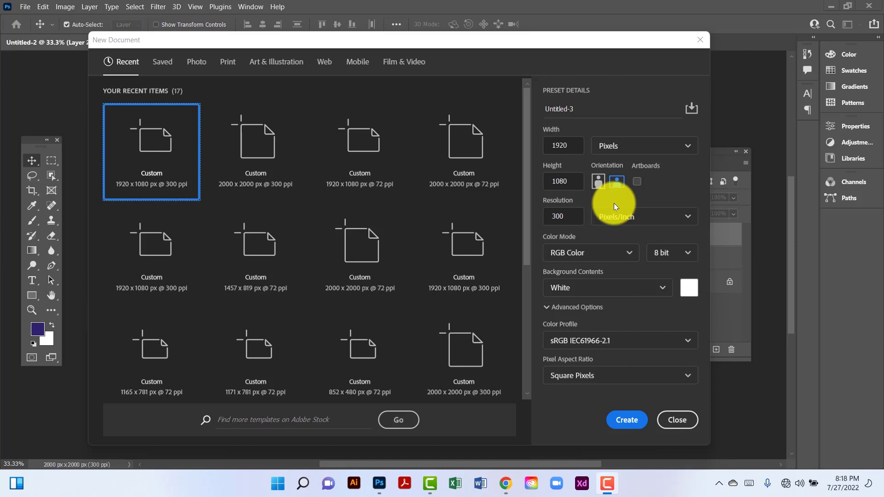
Create a new 2000 x 2000 px document at 300 pixels/inch in RGB Color with a white background
left_click(577, 144)
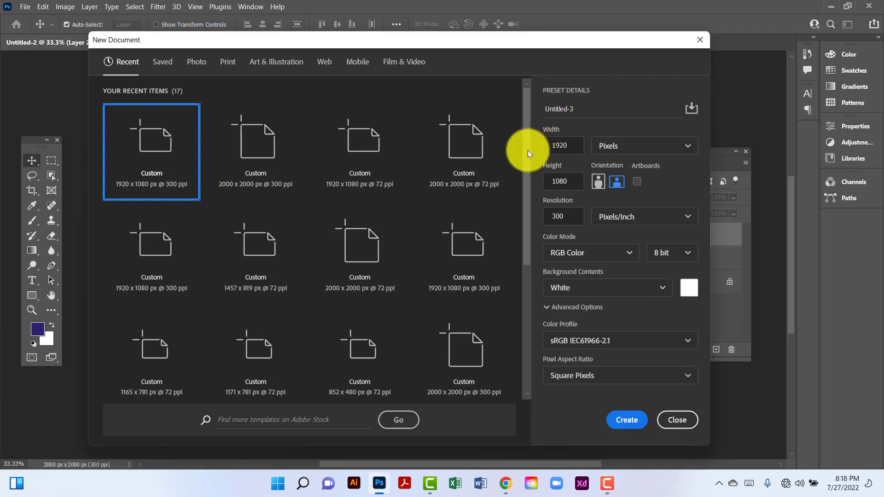
double_click(572, 144)
type("2")
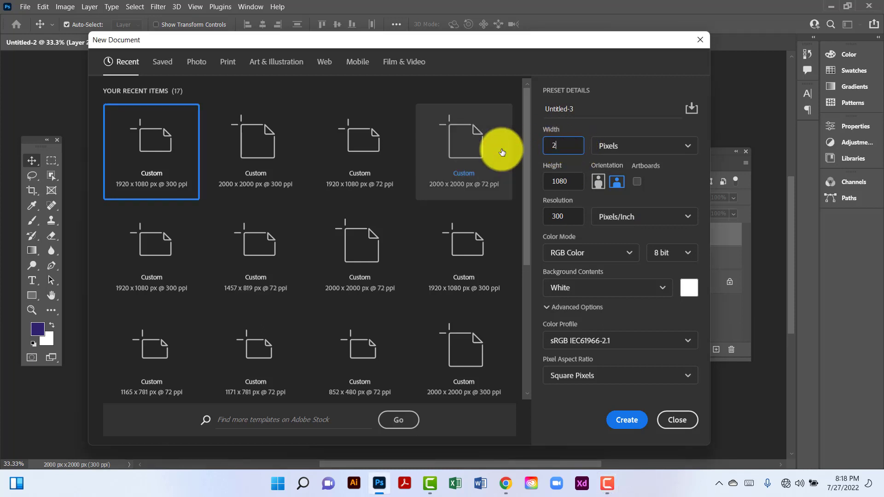
type("000")
double_click(565, 180)
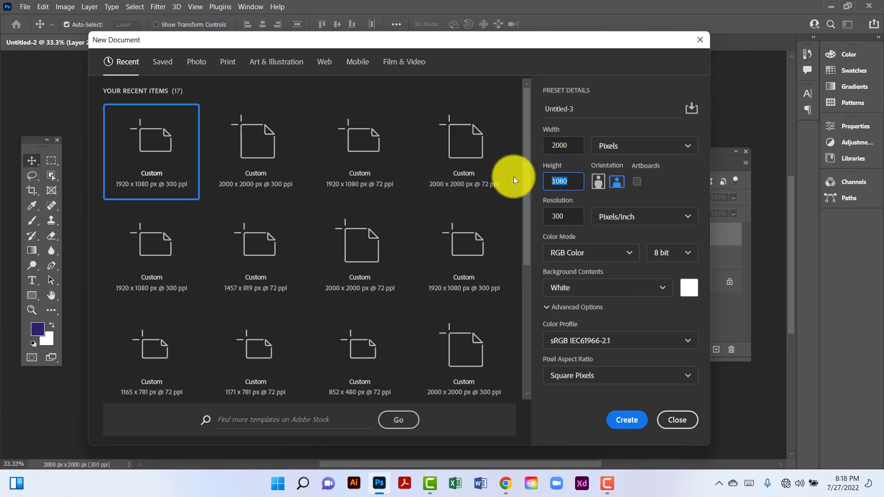
type("2000")
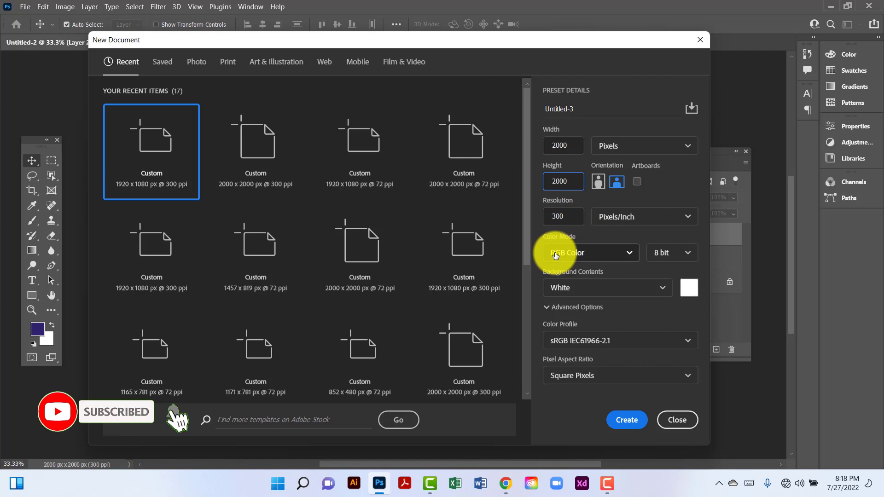
left_click(627, 420)
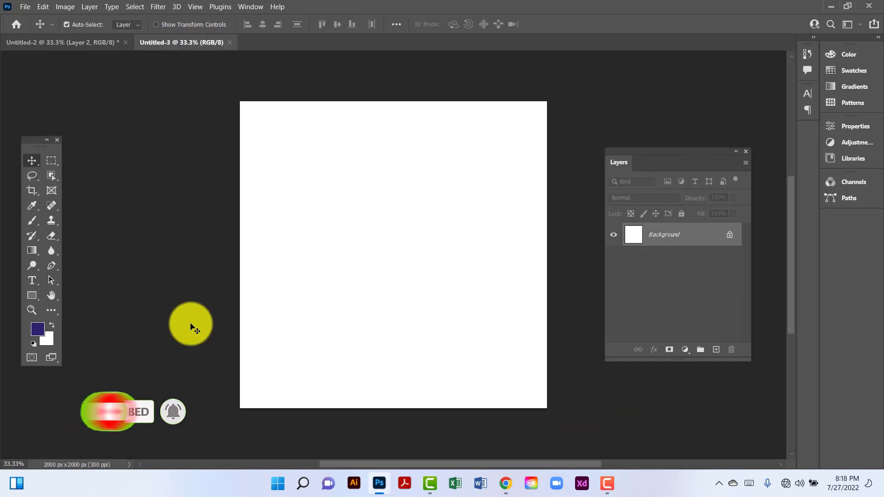
Draw a white rectangle of about 2066 x 2068 px that covers the whole canvas and extends slightly past its edges
left_click(36, 159)
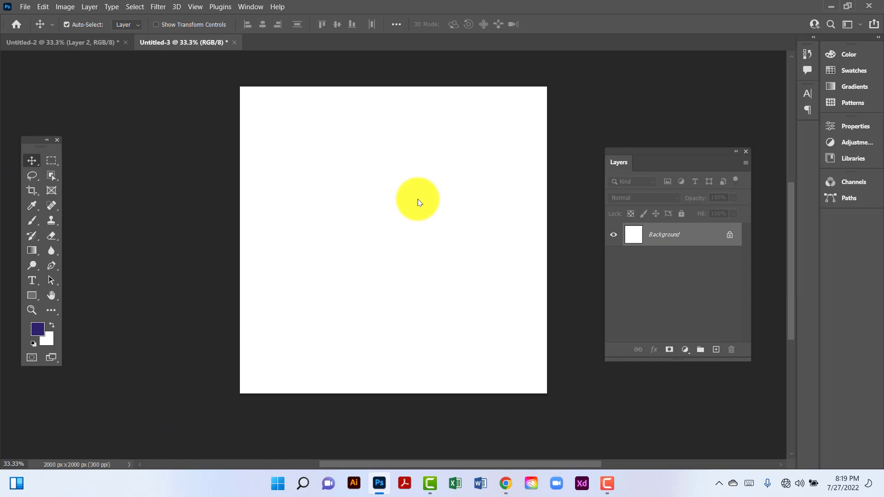
key("u")
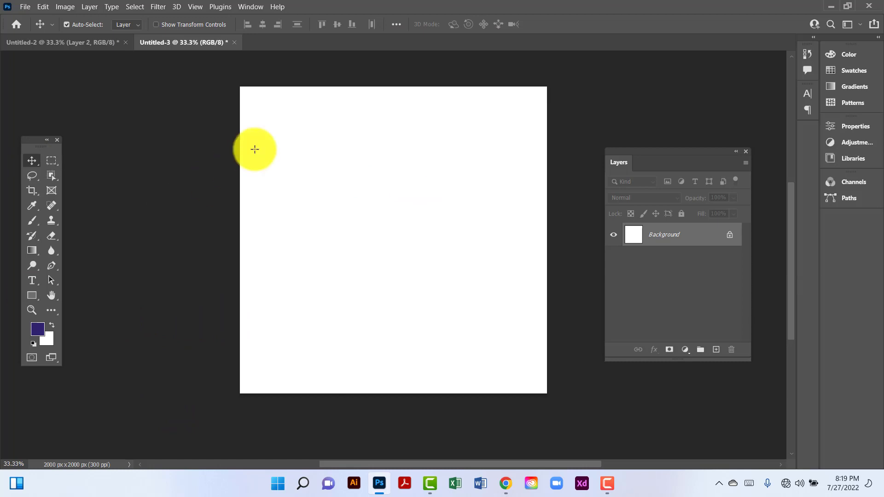
left_click_drag(235, 84, 551, 400)
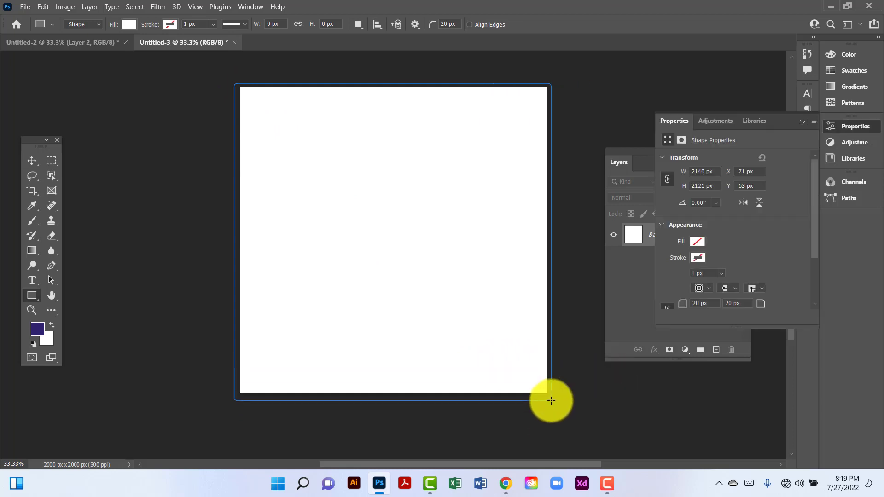
left_click(803, 122)
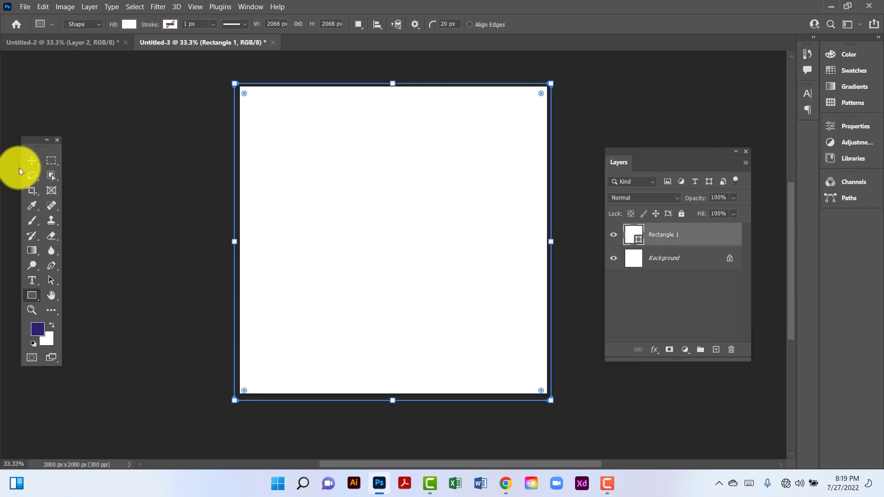
left_click(32, 160)
left_click(654, 76)
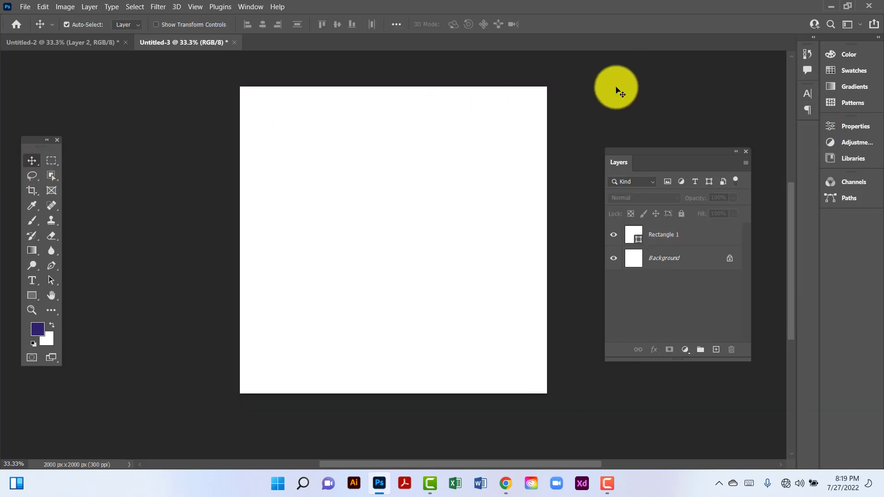
Add a Gradient Overlay to the rectangle layer and set the gradient's start colour stop to a lighter purple
left_click(722, 241)
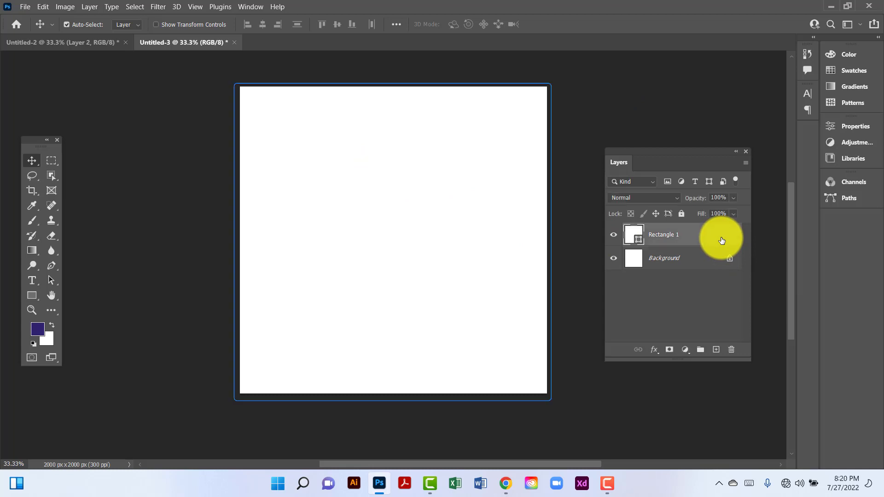
double_click(722, 242)
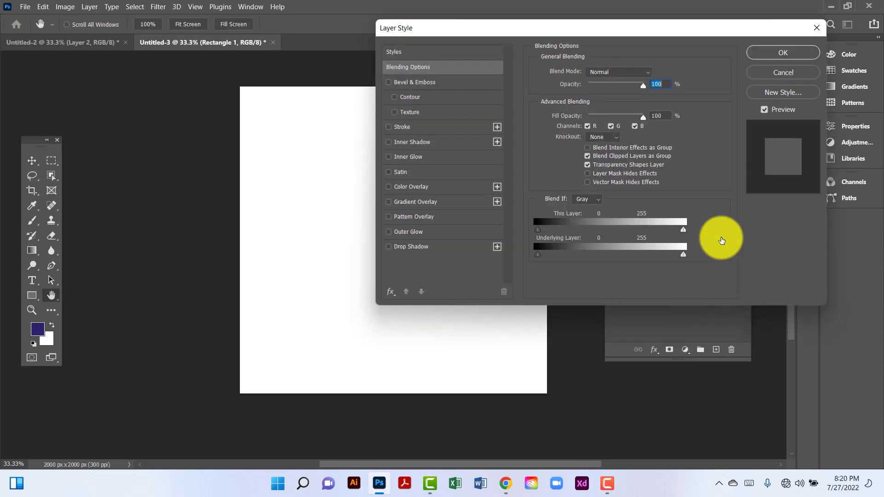
left_click(423, 205)
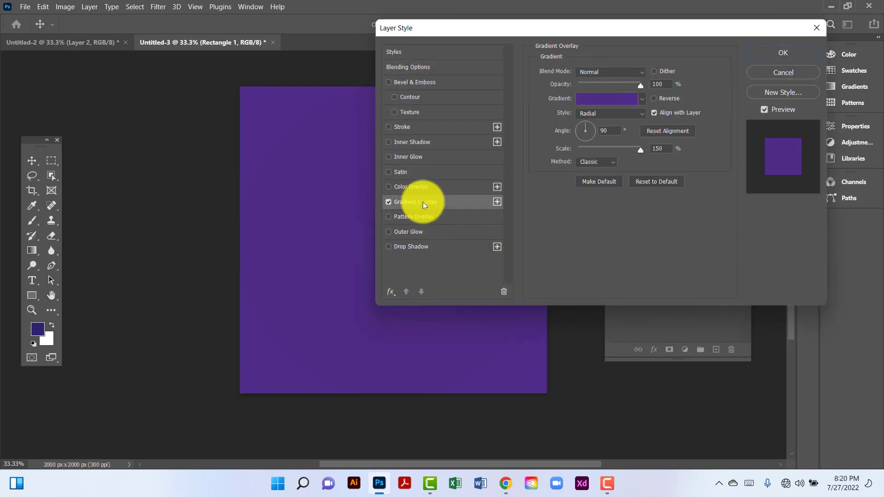
left_click(620, 99)
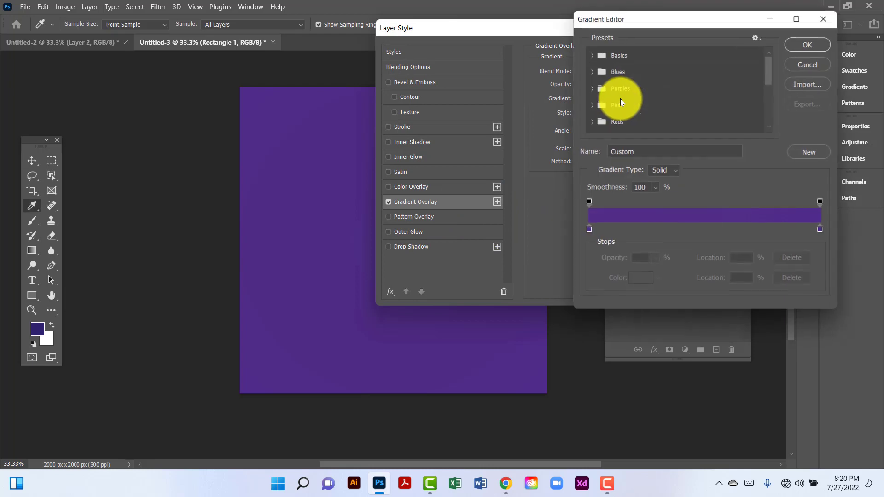
double_click(588, 231)
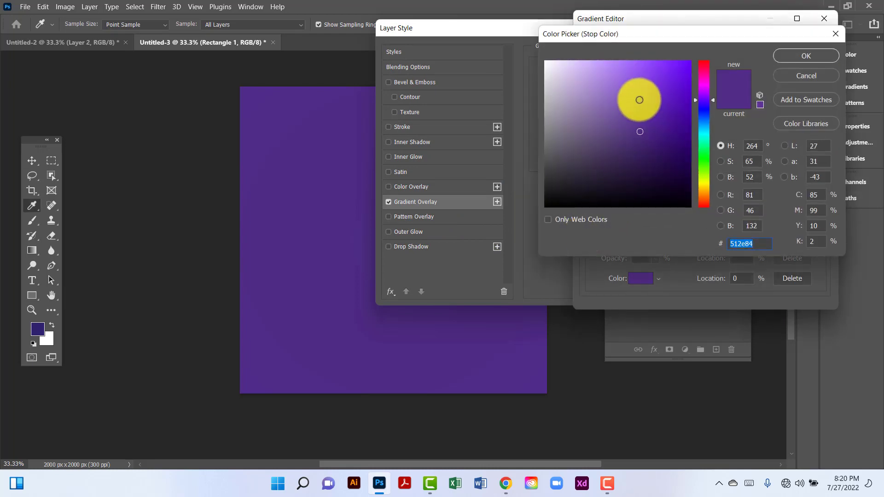
left_click(637, 99)
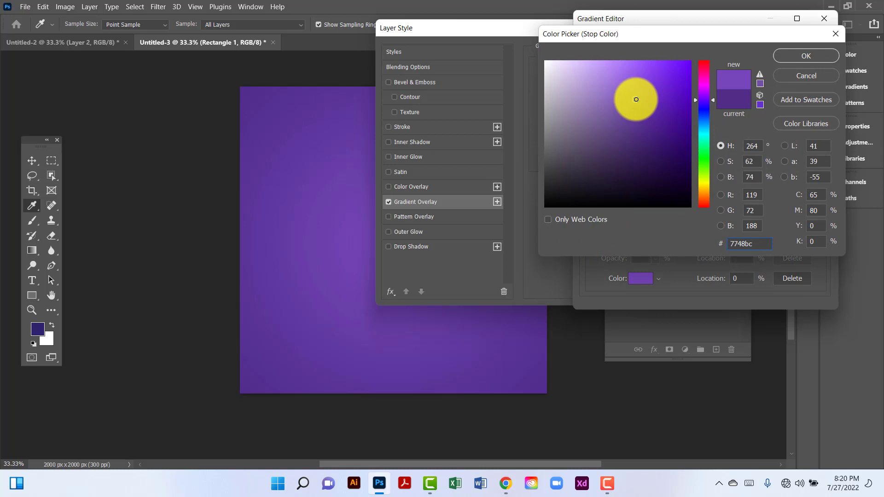
mouse_move(636, 99)
left_mouse_down()
mouse_move(648, 113)
mouse_move(641, 116)
mouse_move(640, 69)
mouse_move(654, 96)
mouse_move(658, 87)
mouse_move(626, 97)
mouse_move(638, 101)
left_mouse_up()
left_click(803, 58)
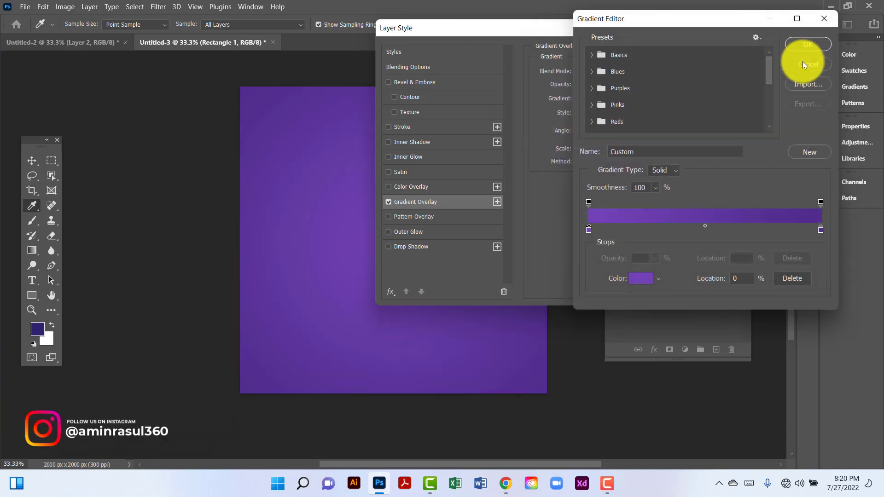
Set the gradient's end colour stop to dark purple #482682 and accept the gradient
double_click(820, 230)
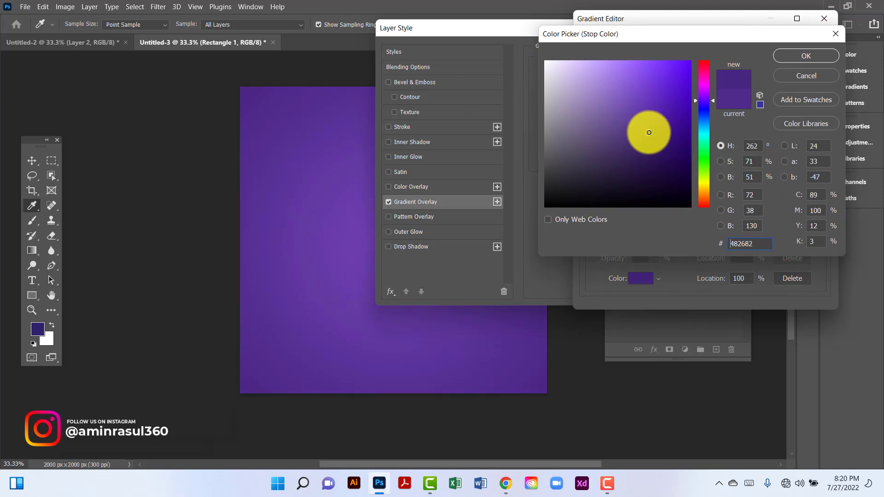
left_click(791, 55)
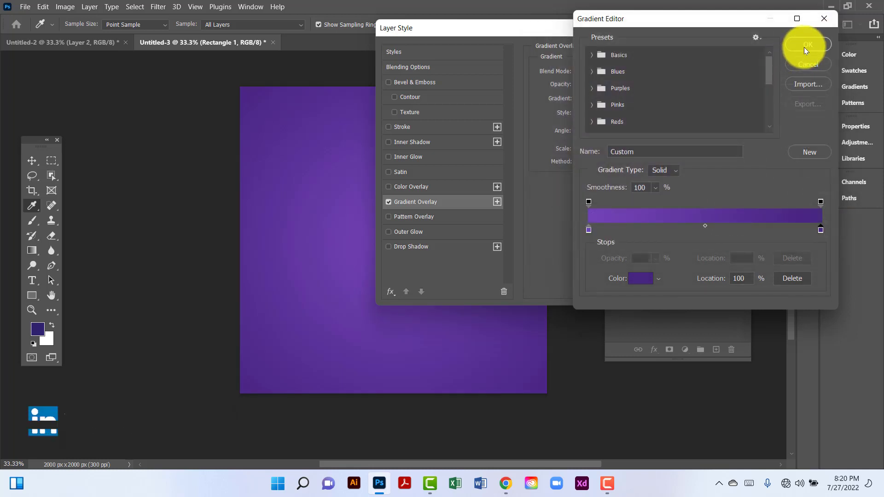
left_click(804, 47)
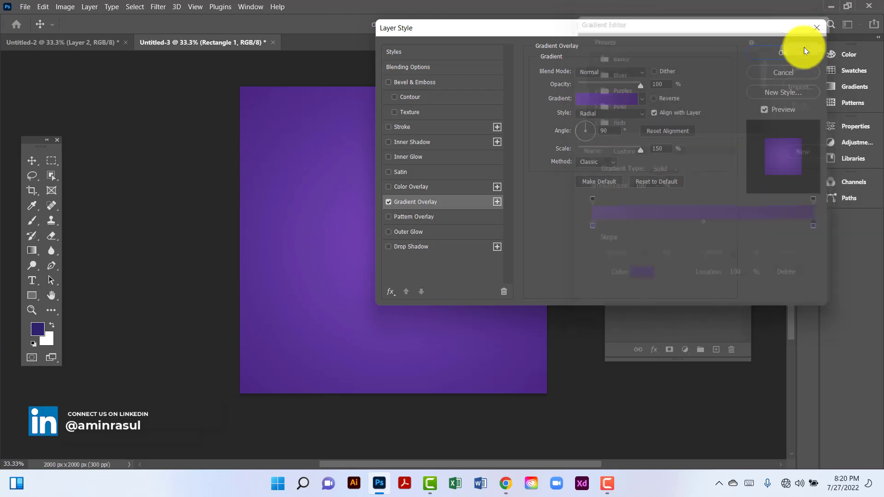
Set the gradient overlay to the Radial style with the Multiply blend mode and apply the layer style
left_click(643, 115)
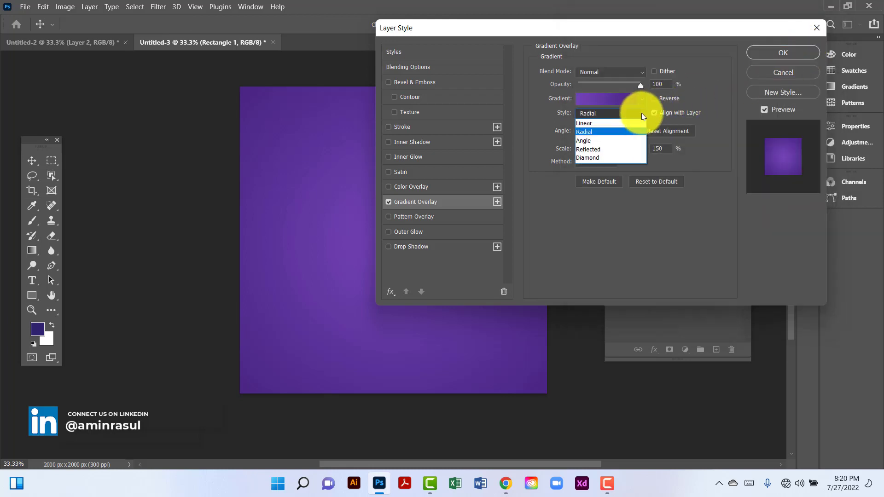
left_click(595, 132)
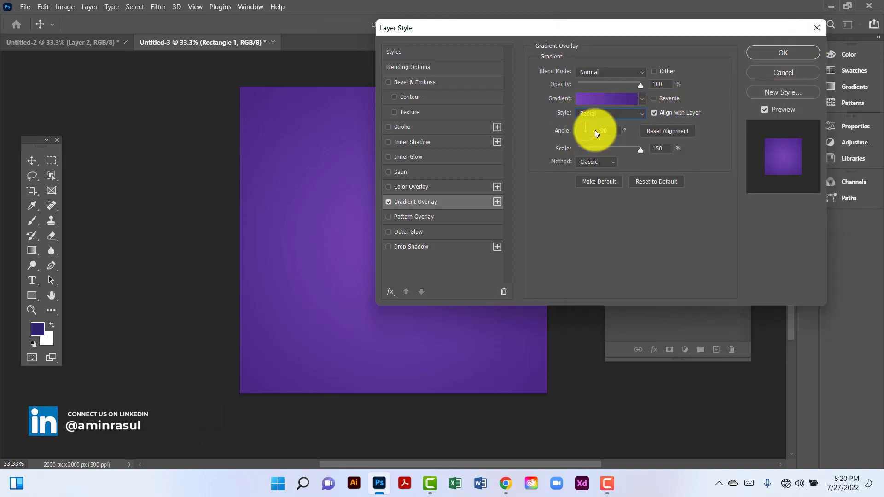
left_click(643, 73)
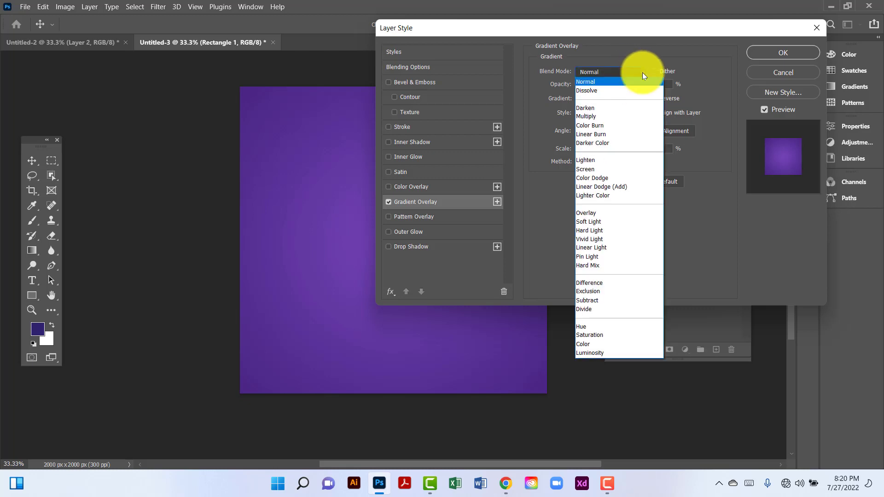
left_click(606, 115)
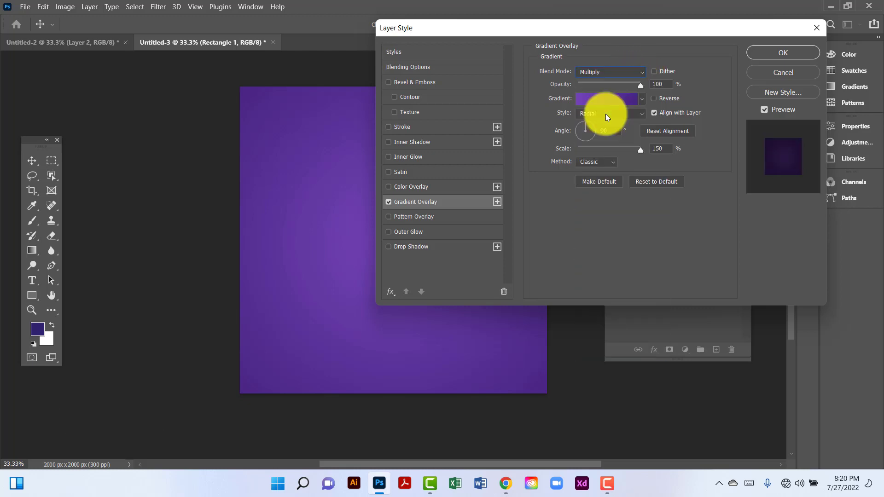
left_click(663, 147)
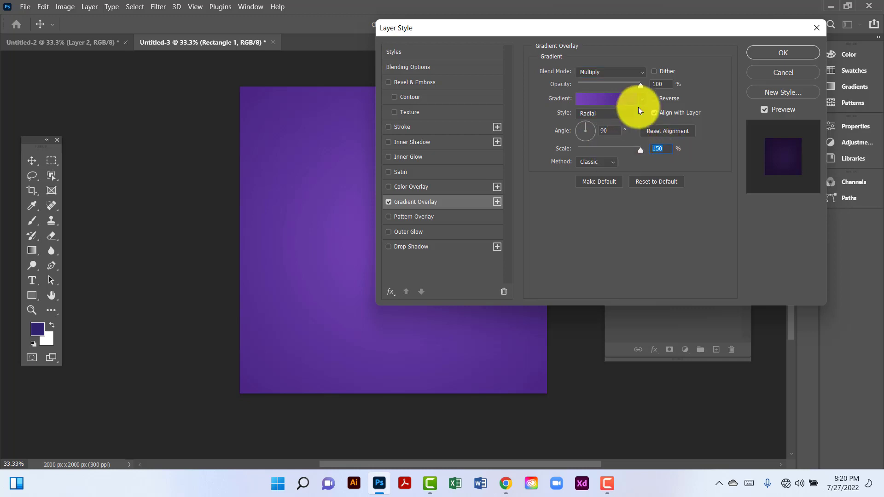
left_click(662, 83)
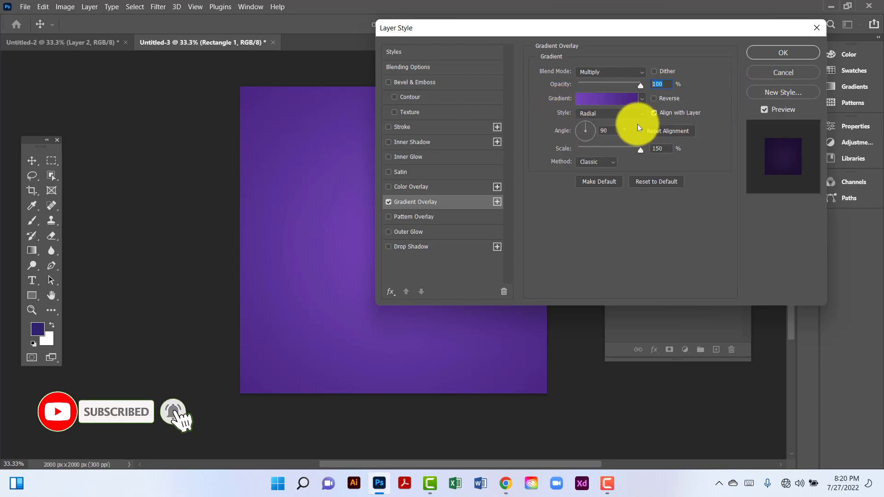
left_click(777, 52)
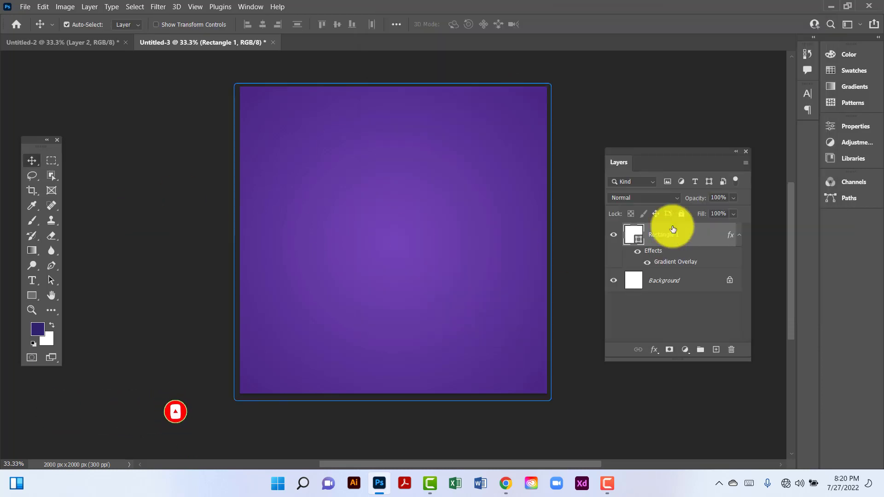
Unlock the background layer and combine it with the rectangle in a locked group named "Background"
left_click(727, 279)
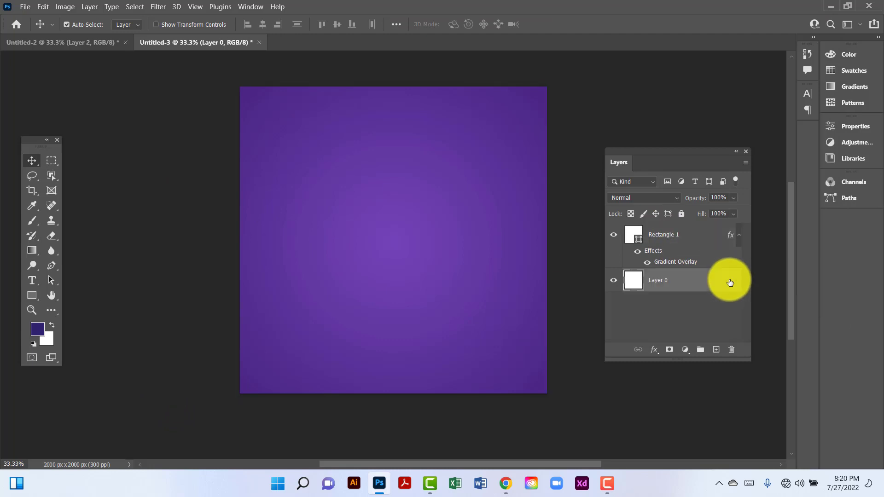
left_click(702, 242, "shift")
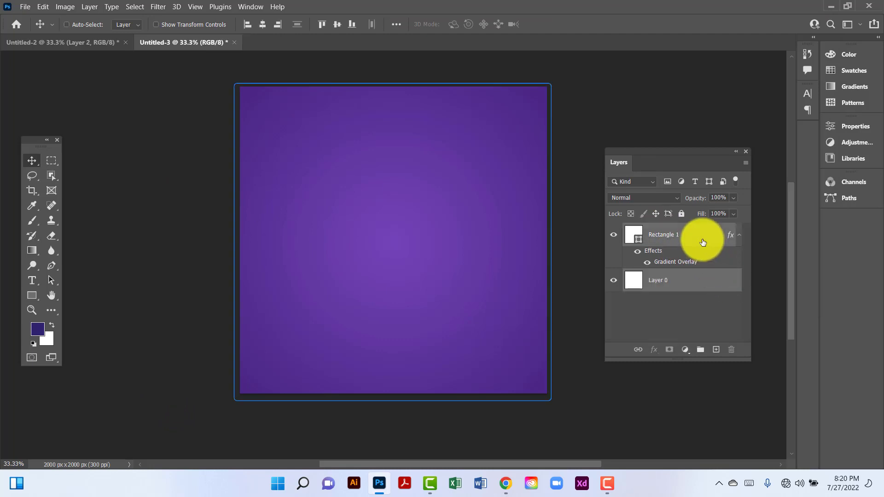
key("ctrl+g")
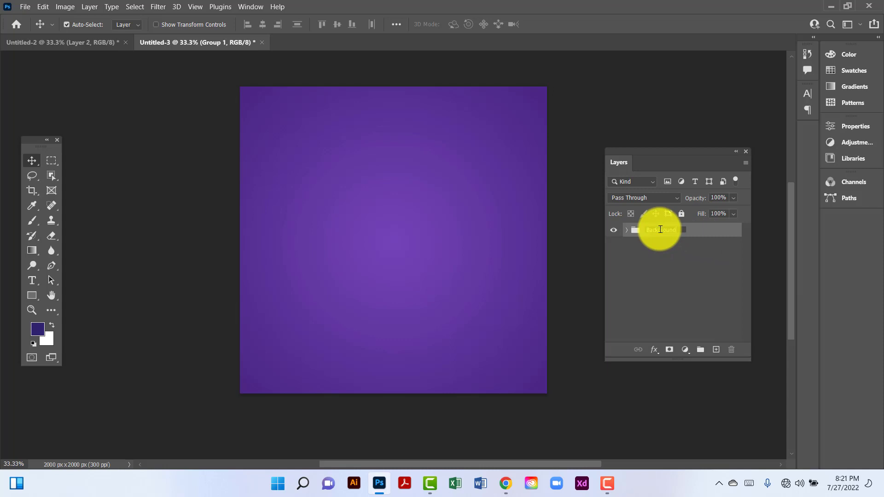
key("Return")
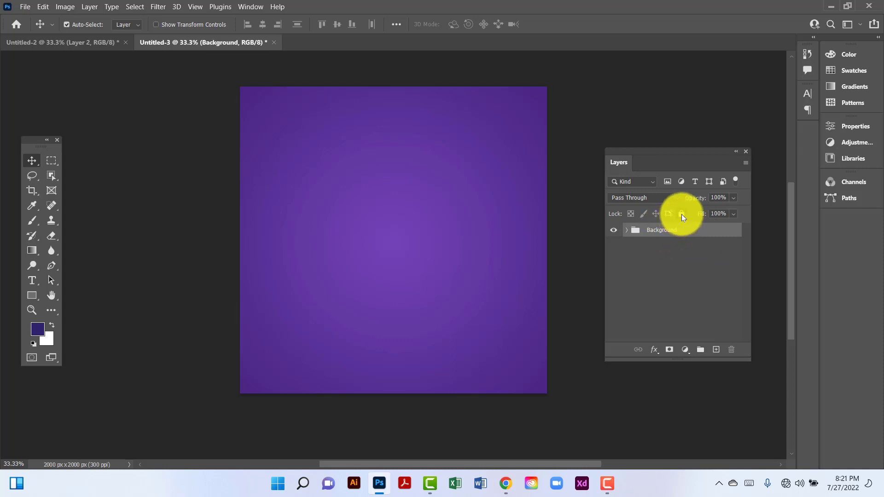
left_click(681, 215)
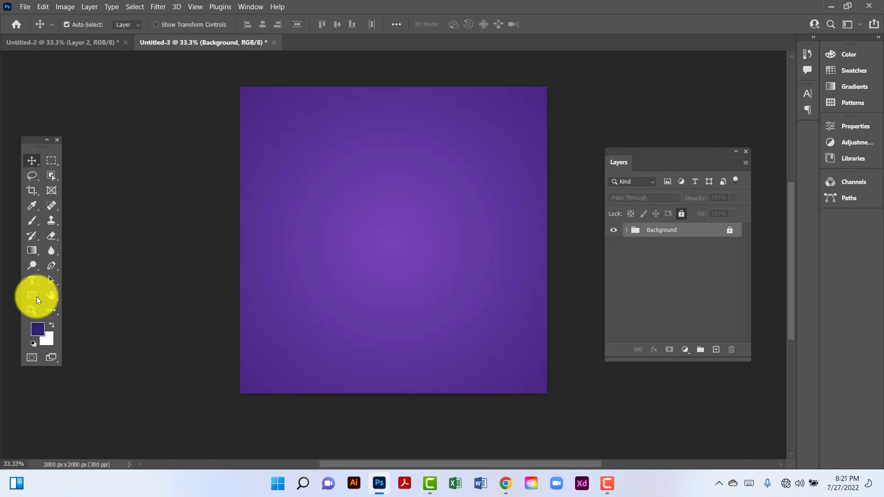
Draw a white circle about 1602 px in diameter and position it over the canvas's upper-left corner, partly outside the canvas
left_click_drag(37, 297, 87, 303)
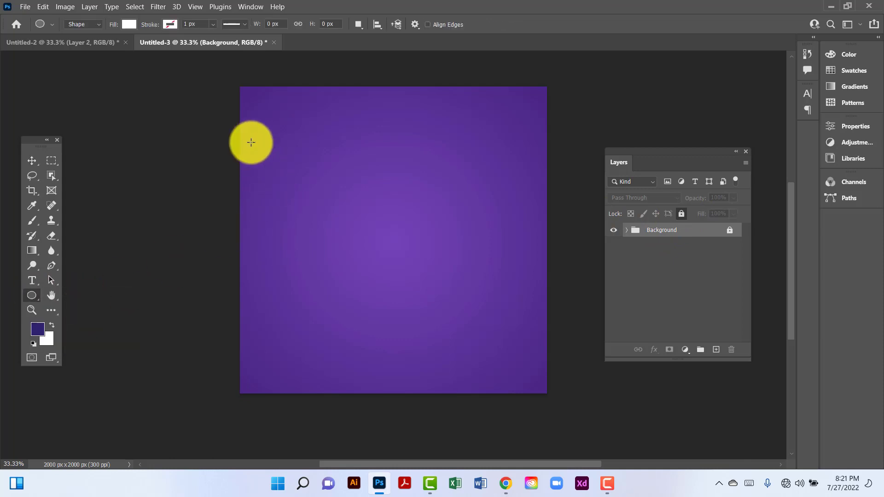
left_click_drag(251, 141, 436, 261)
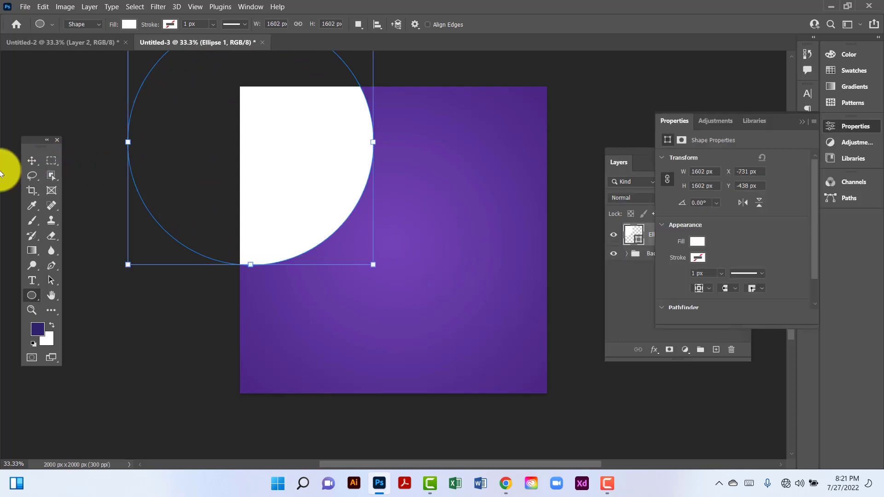
left_click(35, 164)
left_click_drag(305, 143, 364, 137)
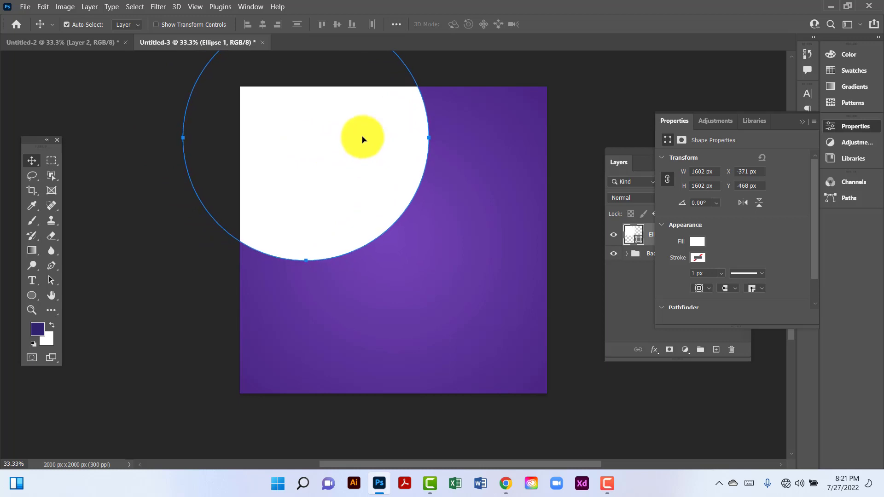
Duplicate the white circle and scale the copy to 97.38% about its centre
left_click(804, 123)
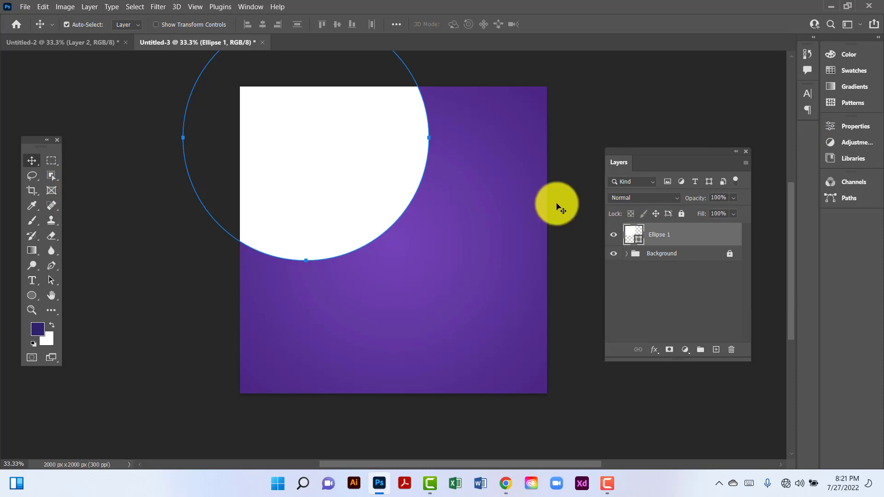
key("ctrl+j")
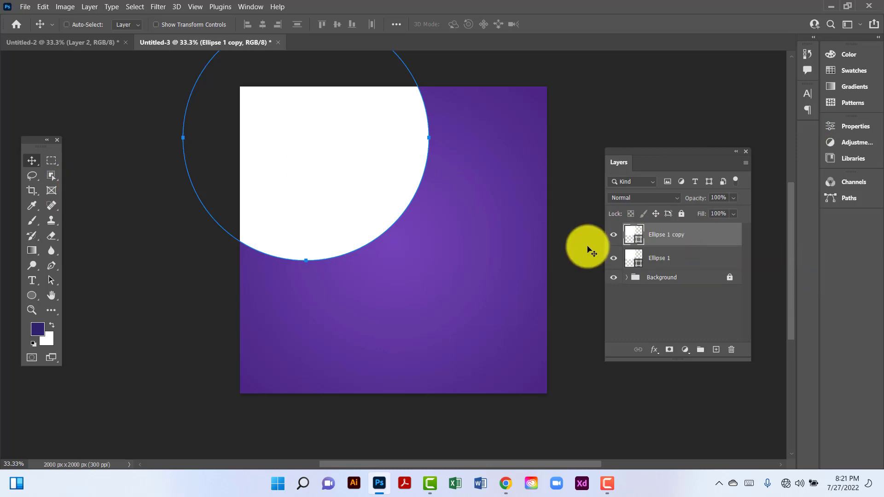
key("ctrl+t")
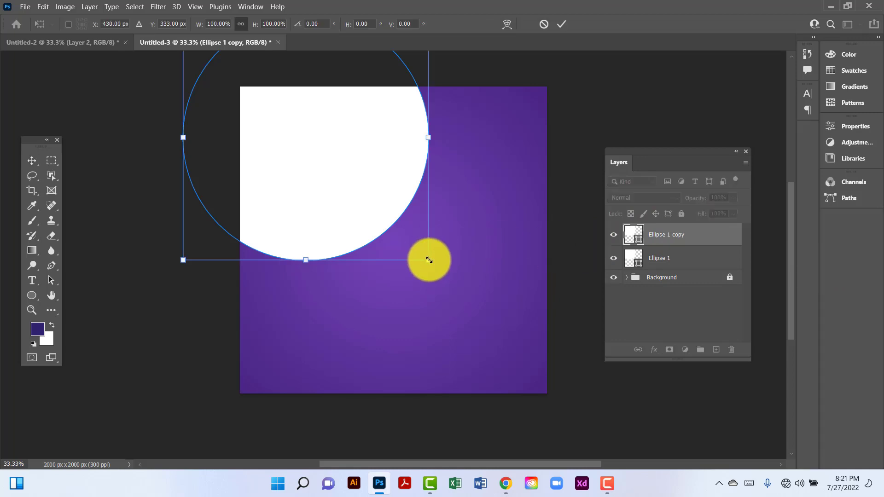
left_click_drag(428, 260, 421, 254)
left_click_drag(352, 178, 355, 182)
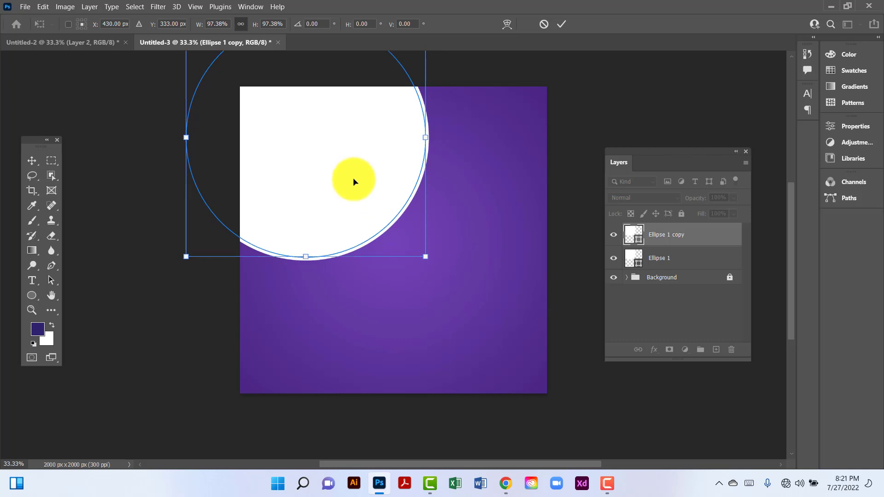
key("Return")
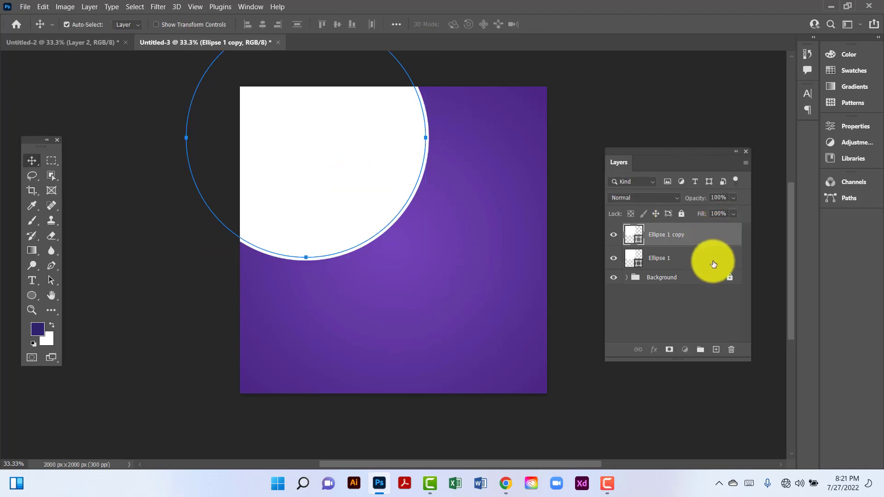
Change the smaller circle copy's fill colour to red #d53030
left_click(714, 264)
left_click(690, 238)
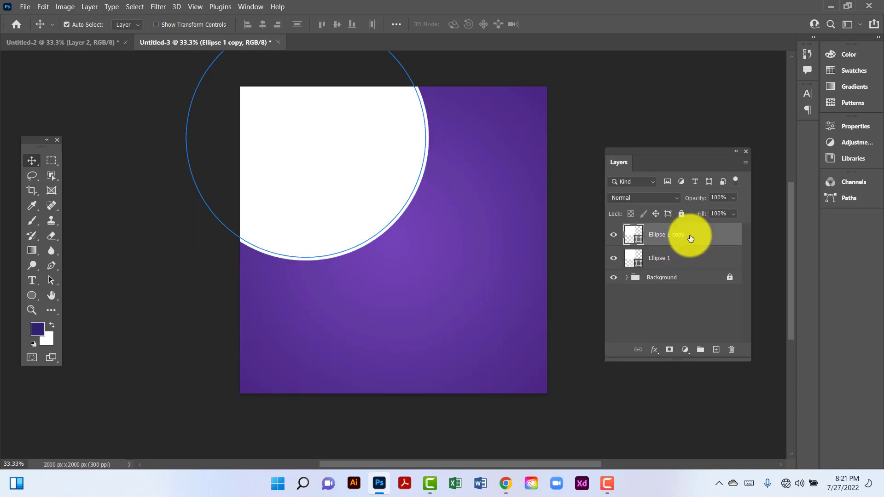
double_click(637, 241)
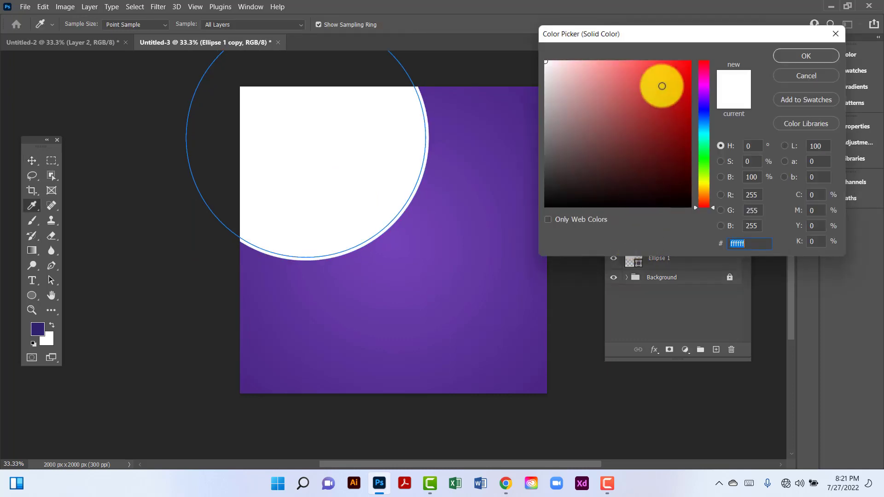
left_click(659, 85)
left_click(784, 56)
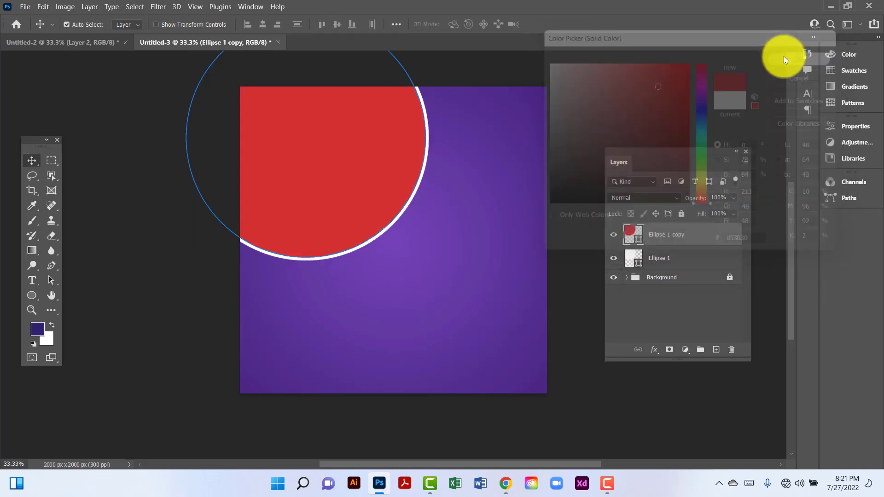
Bring the yellow headphones photo from the Untitled-2 document into Untitled-3, above the red circle
left_click(106, 44)
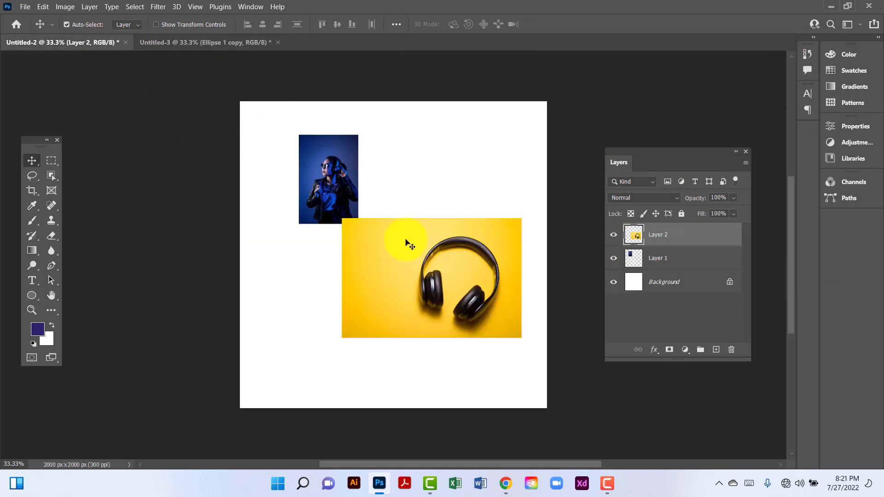
left_click_drag(424, 257, 339, 155)
key("ctrl+z")
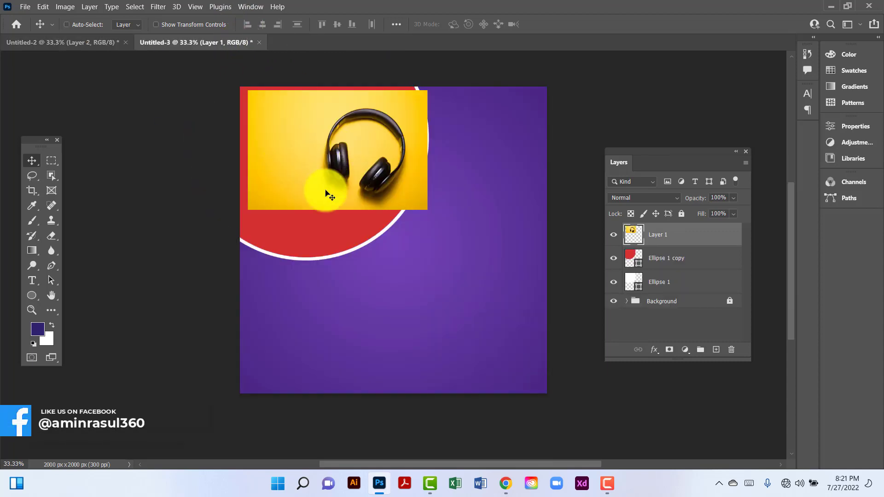
Scale the headphones photo to about 155% and position it so it covers the visible part of the red circle
key("ctrl+t")
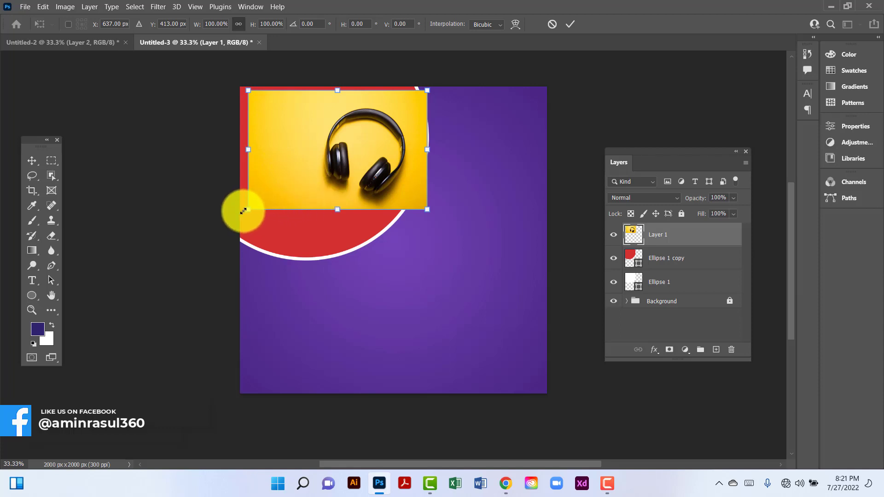
left_click_drag(224, 228, 158, 297)
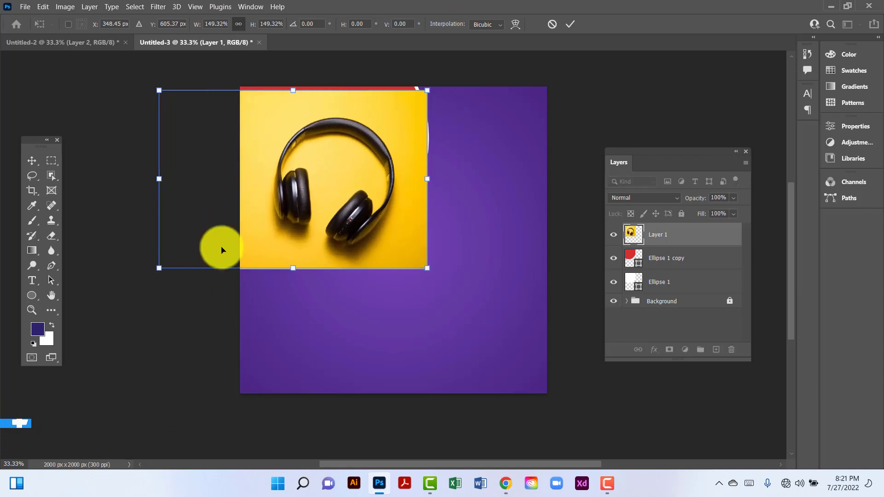
mouse_move(293, 89)
left_mouse_down()
mouse_move(292, 76)
mouse_move(294, 83)
left_mouse_up()
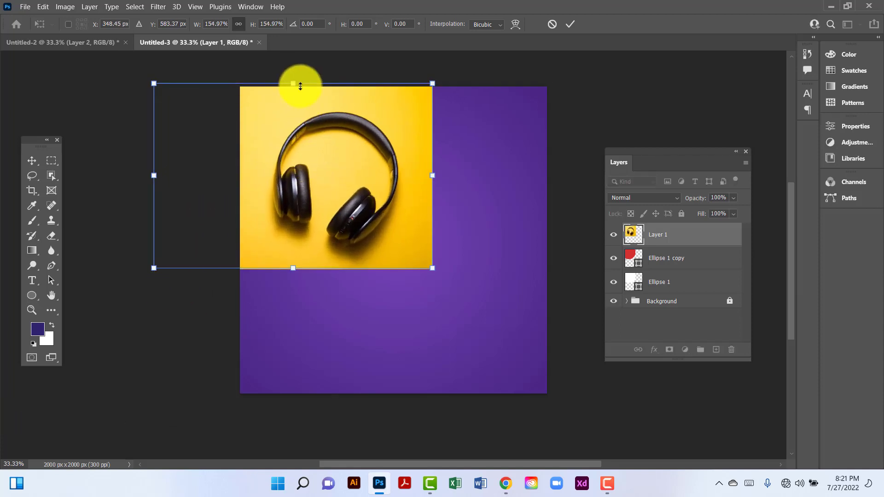
left_click_drag(361, 154, 358, 152)
key("Return")
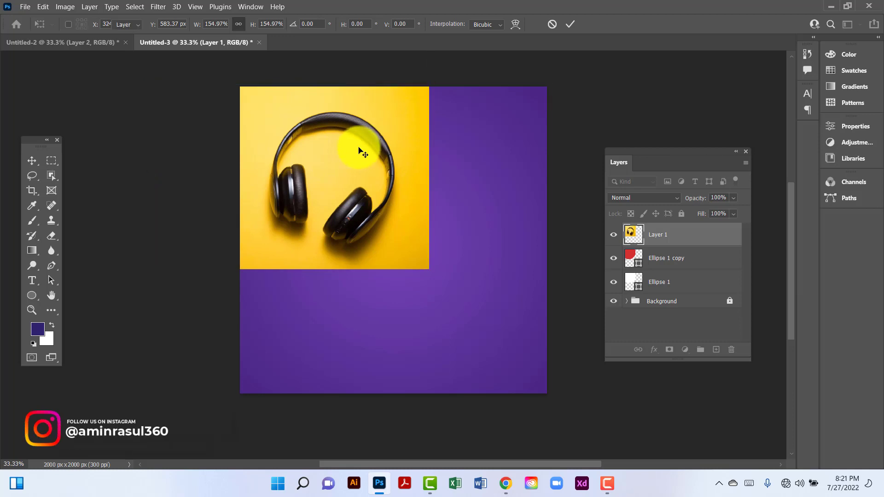
Clip the headphones photo to the red circle and shift the photo slightly up and to the left
right_click(730, 247)
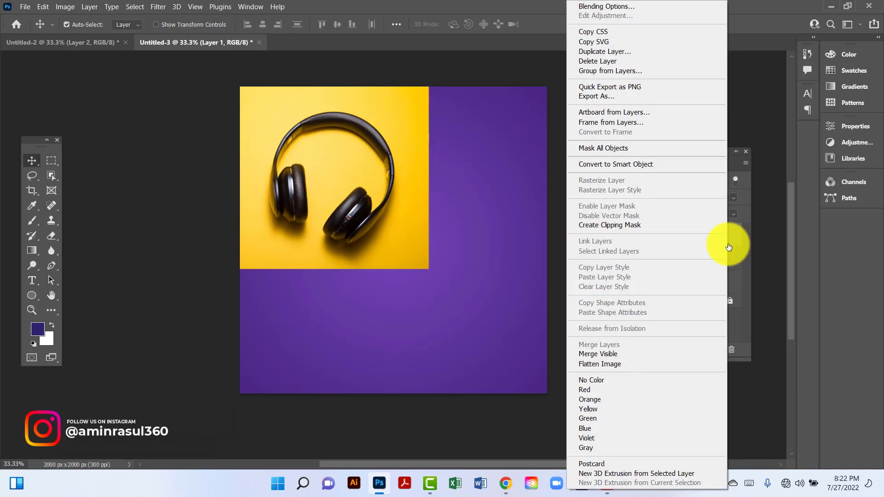
left_click(665, 226)
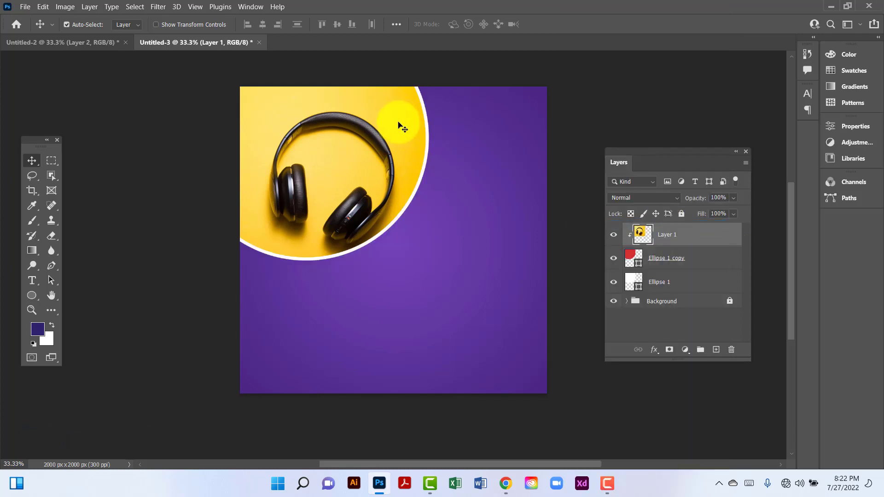
left_click_drag(399, 123, 396, 117)
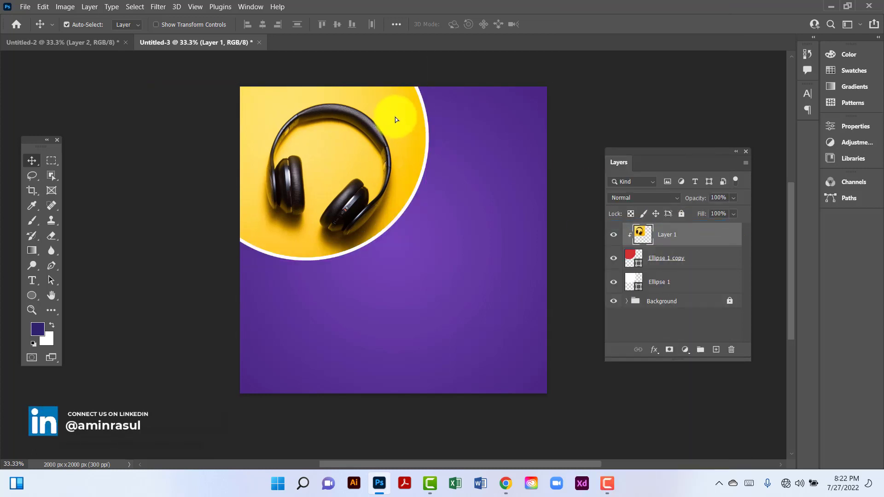
Add a drop shadow to the larger white circle layer and set the shadow's opacity to 75%
left_click(717, 281)
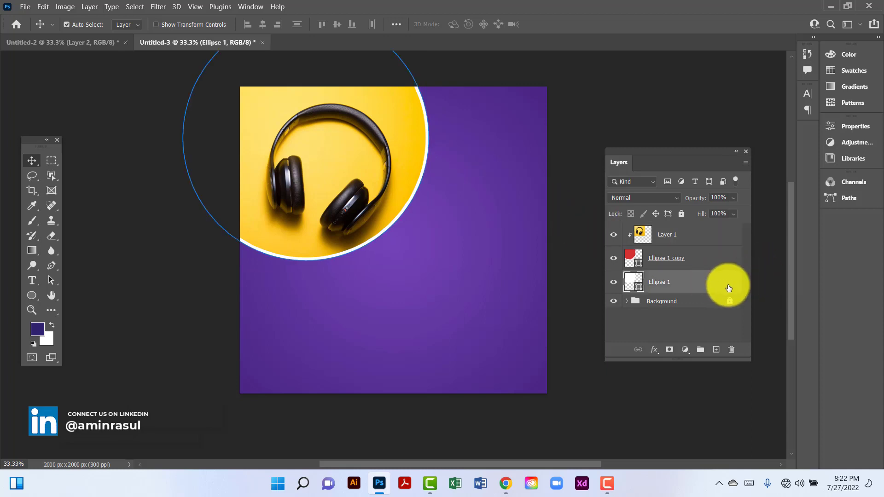
double_click(729, 287)
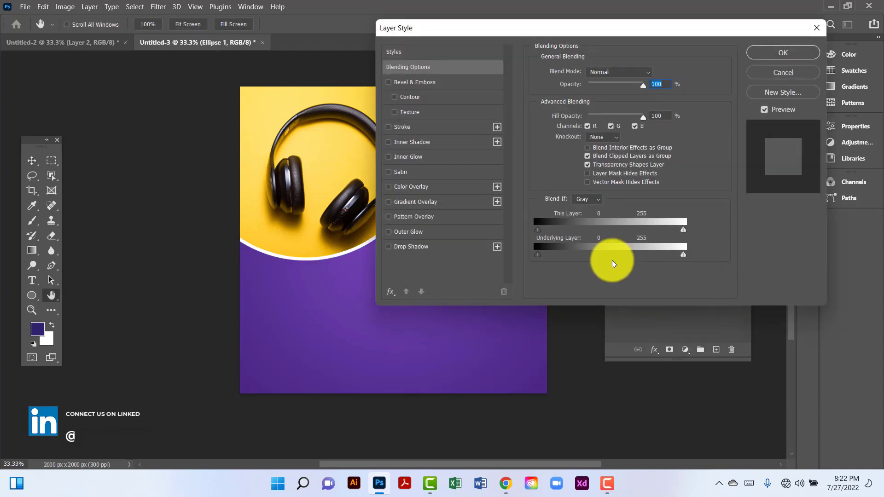
left_click(439, 250)
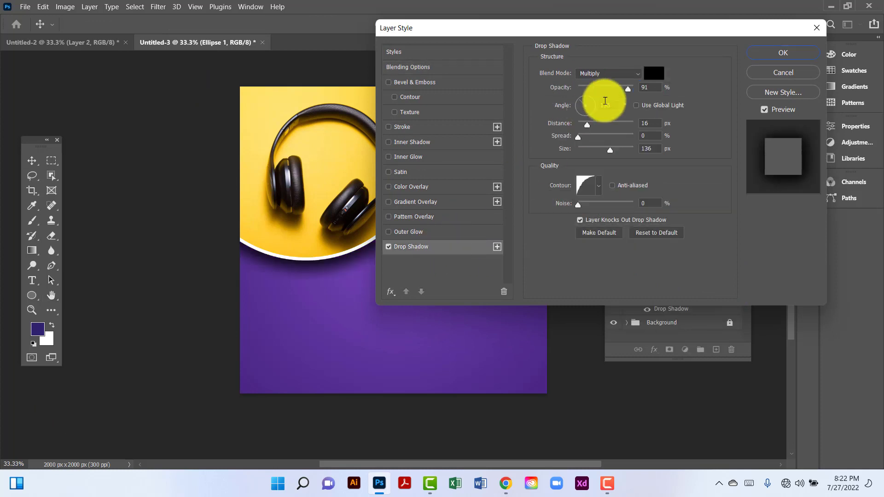
left_click_drag(622, 89, 637, 88)
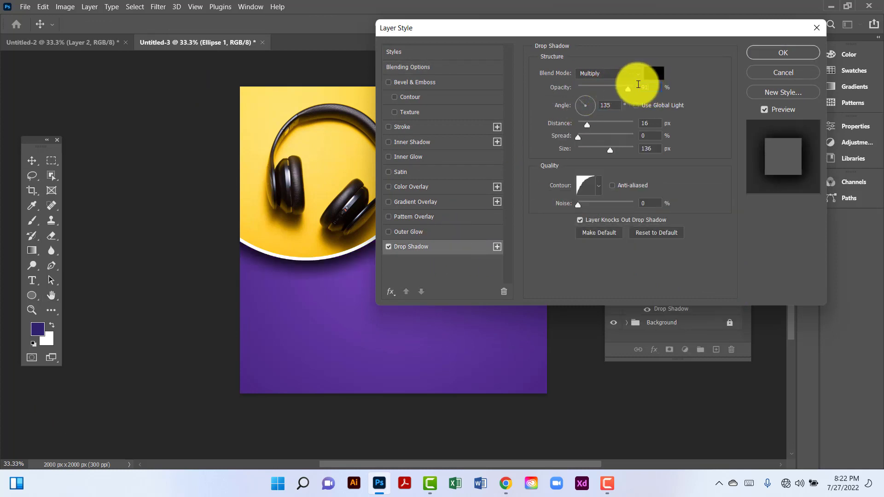
type("75")
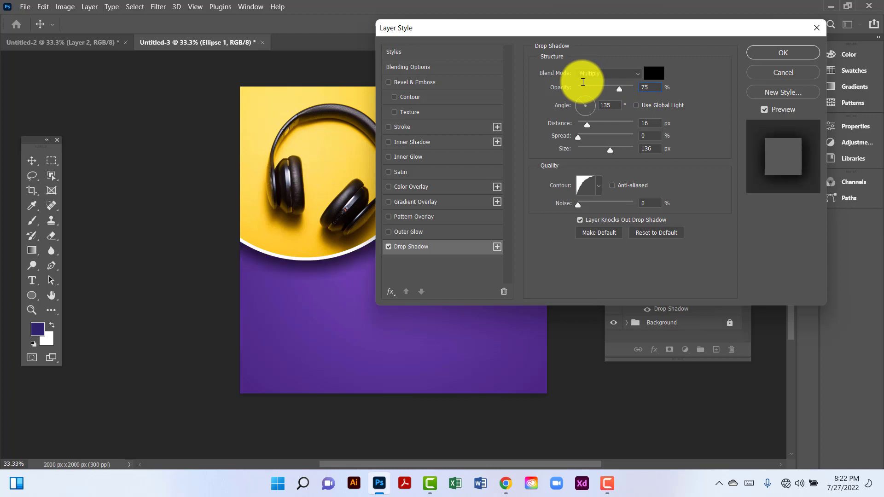
Set the drop shadow's distance to 12 px, spread to 2% and size to 120 px
left_click(654, 123)
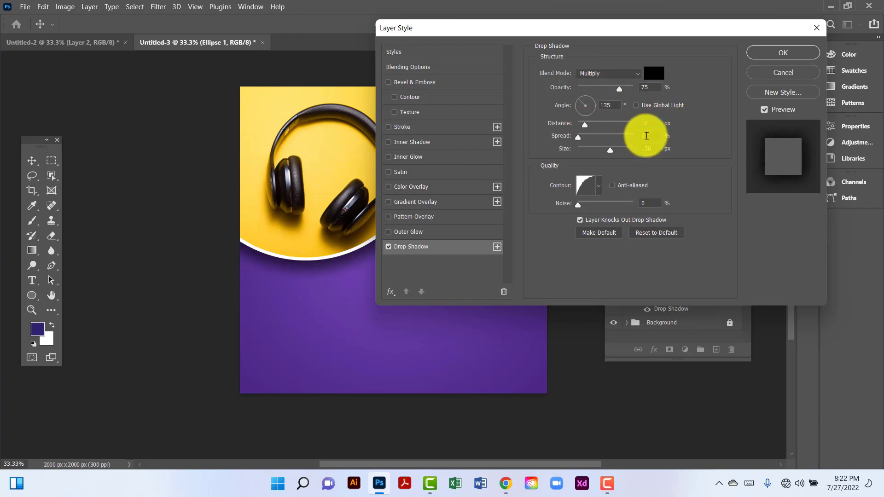
left_click(645, 136)
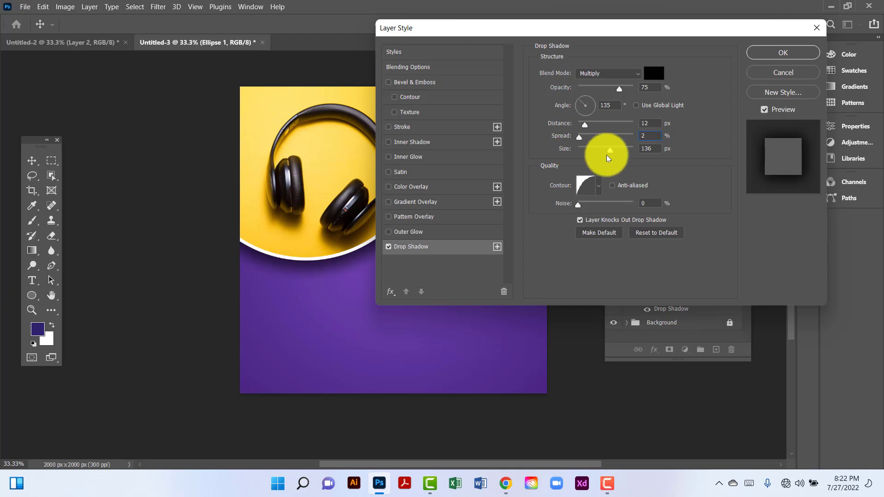
double_click(661, 148)
type("120")
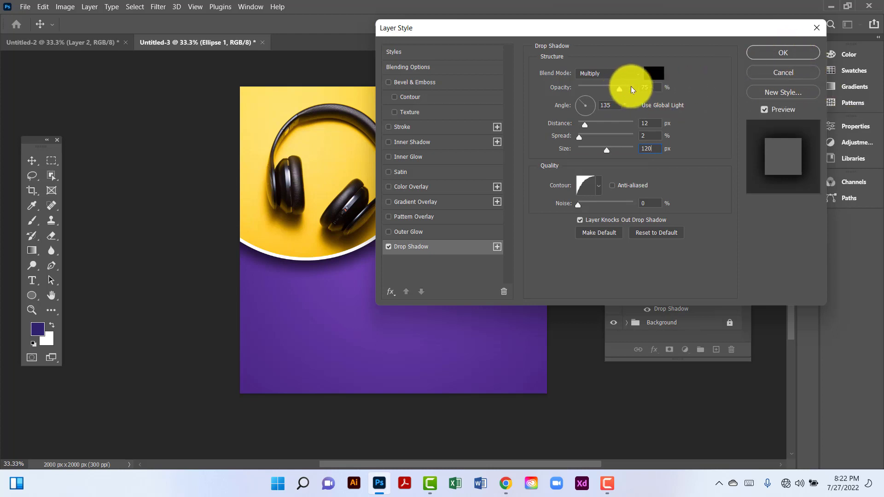
Set the drop shadow's opacity to 60% and apply the layer style
left_click(651, 88)
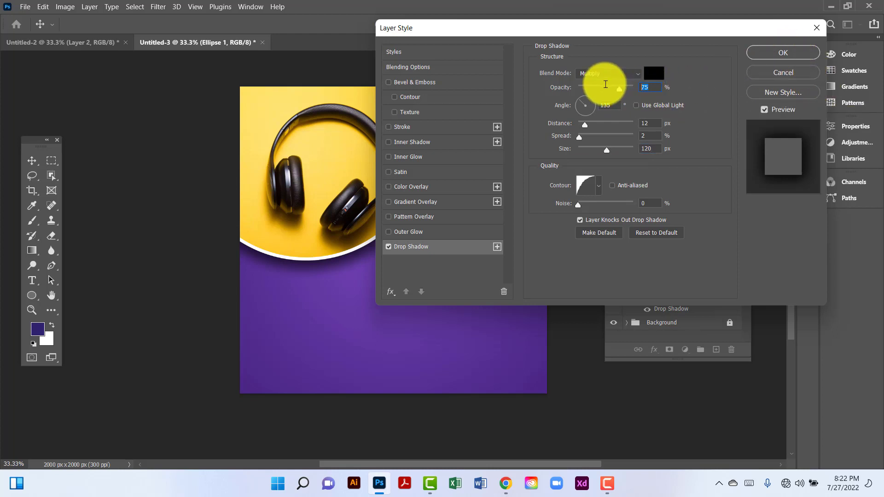
type("6")
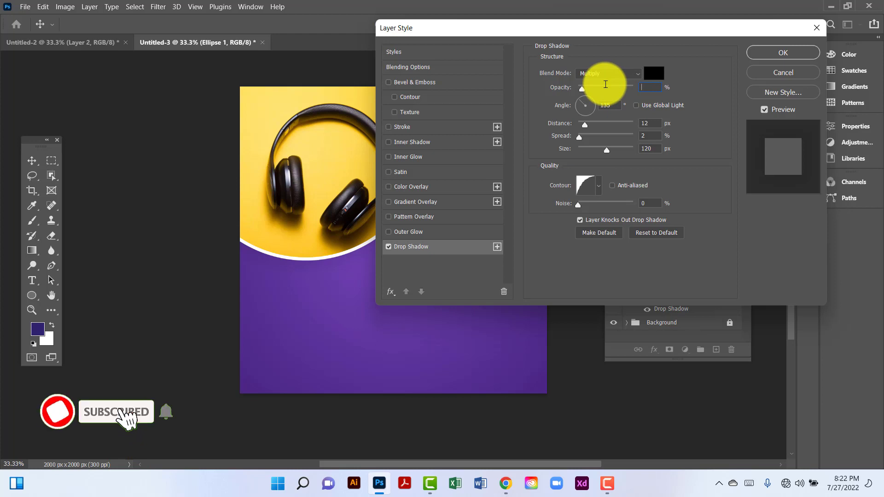
type("0")
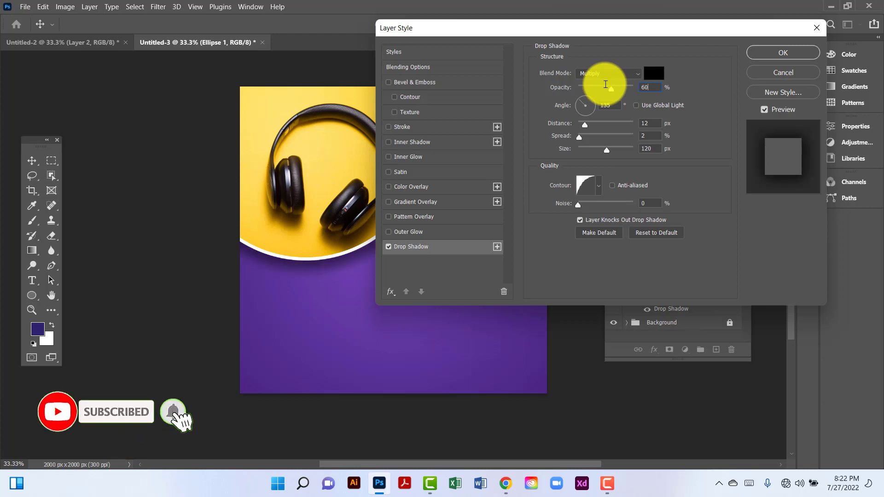
left_click(795, 51)
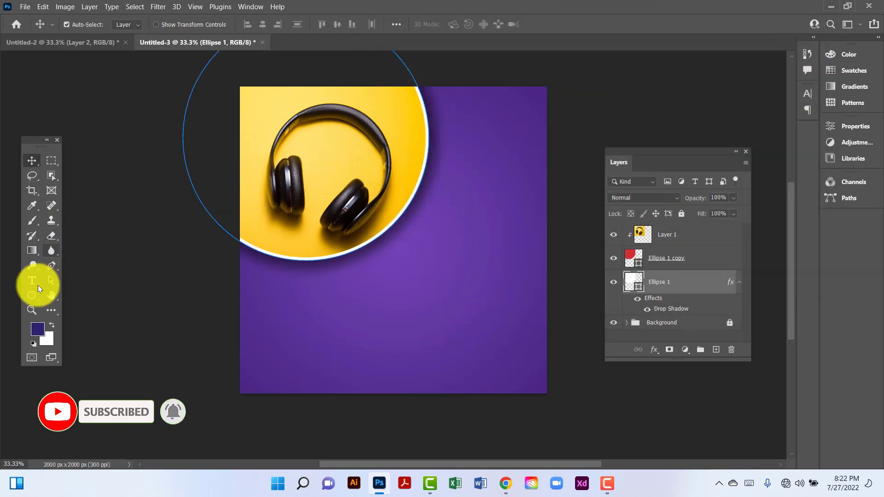
Draw a second white circle about 1032 px in diameter, overlapping the photo circle's lower-right edge
left_click(34, 295)
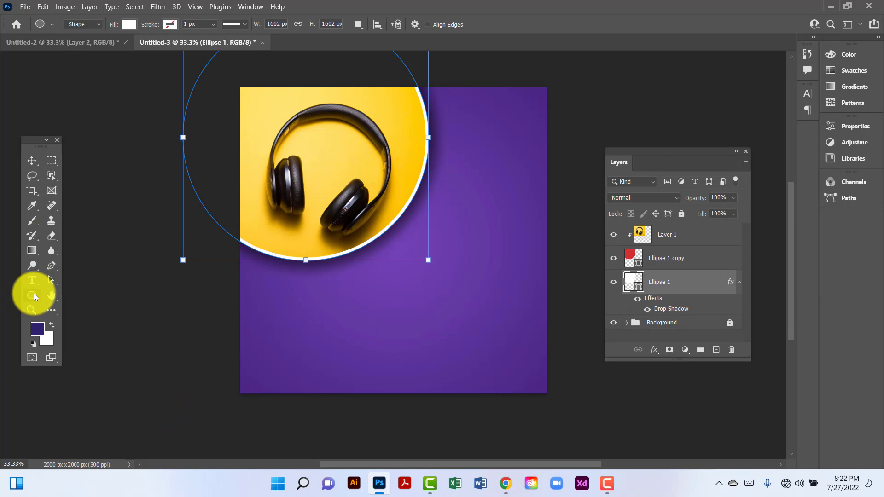
right_click(34, 295)
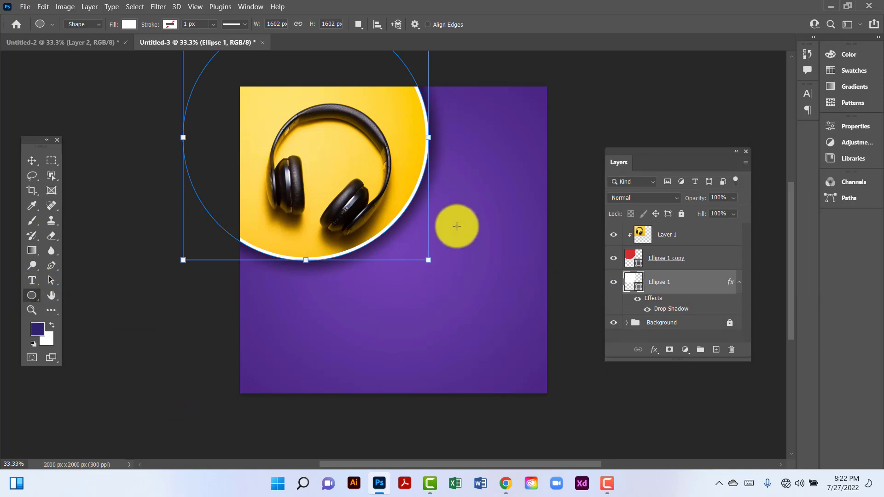
left_click_drag(457, 225, 585, 304)
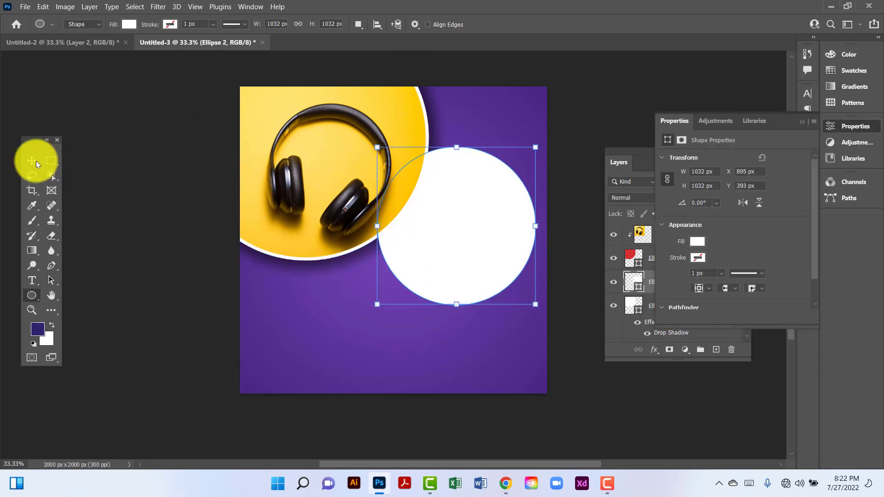
left_click(33, 161)
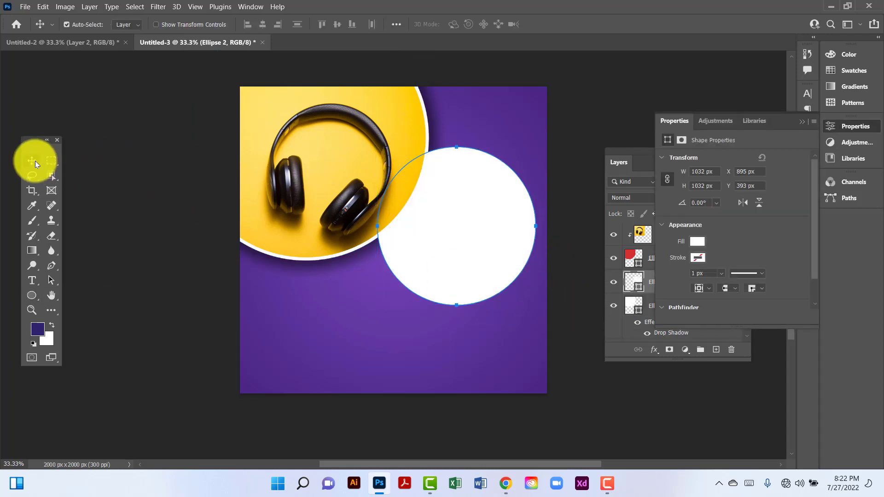
left_click(801, 121)
Raise the new white circle's layer above the headphones photo layer
key("ctrl+bracketright")
key("ctrl+bracketright")
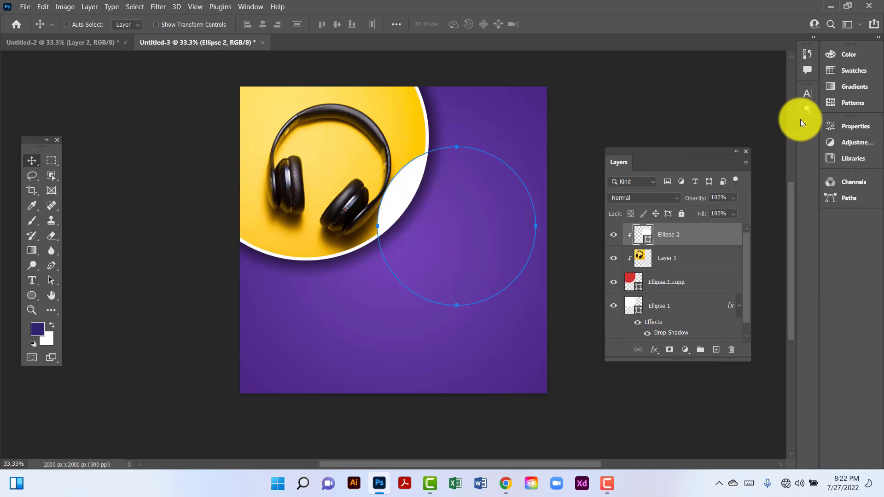
key("ctrl")
right_click(31, 162)
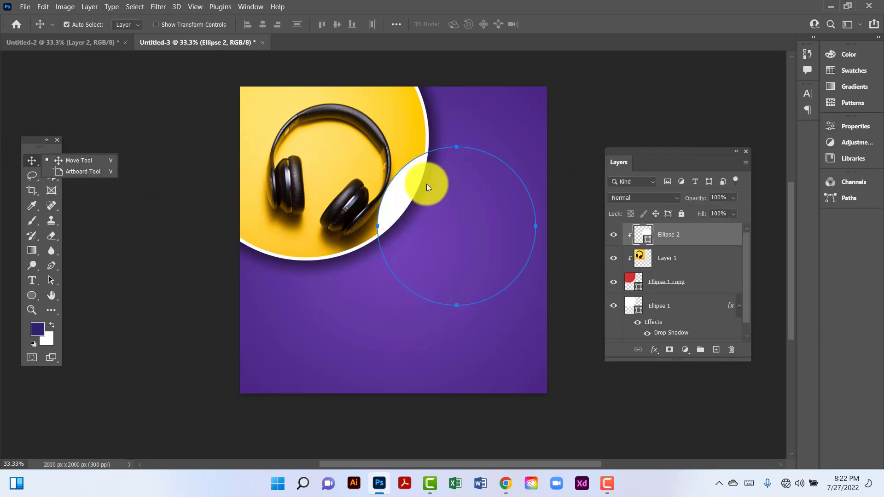
Delete the white circle clipped inside the headphones photo circle
left_click(408, 183)
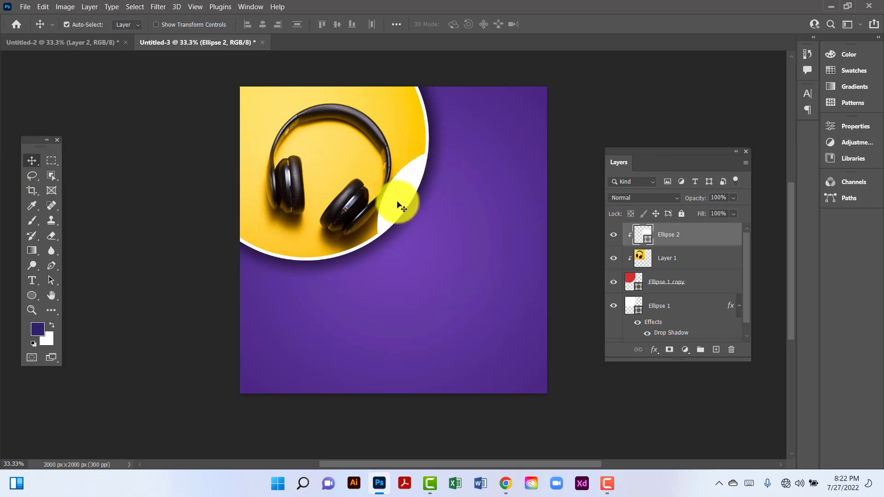
left_click_drag(398, 203, 419, 154)
key("Delete")
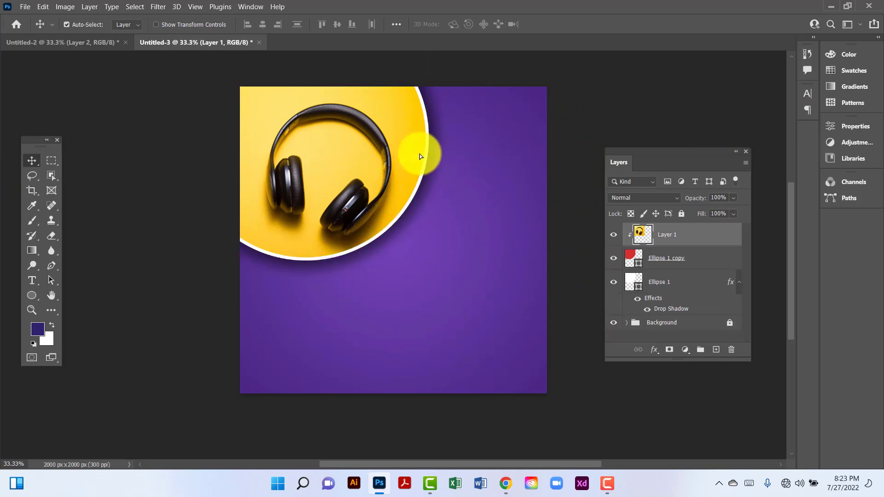
Draw a new white circle about 1056 px in diameter, overlapping the right side of the headphones photo circle
left_click(36, 291)
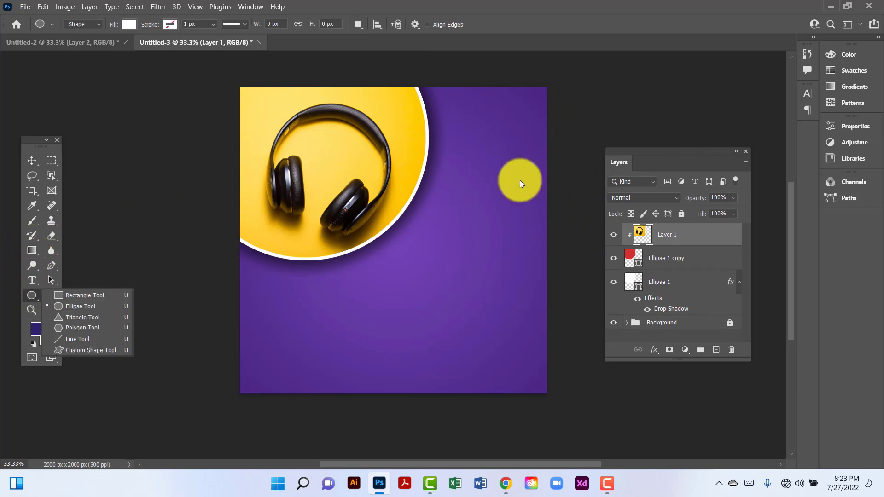
left_click_drag(460, 181, 565, 259)
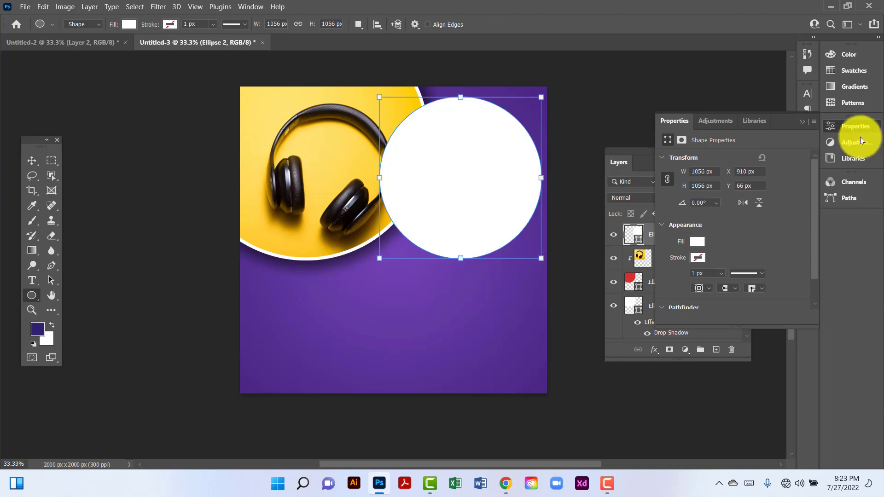
left_click(801, 121)
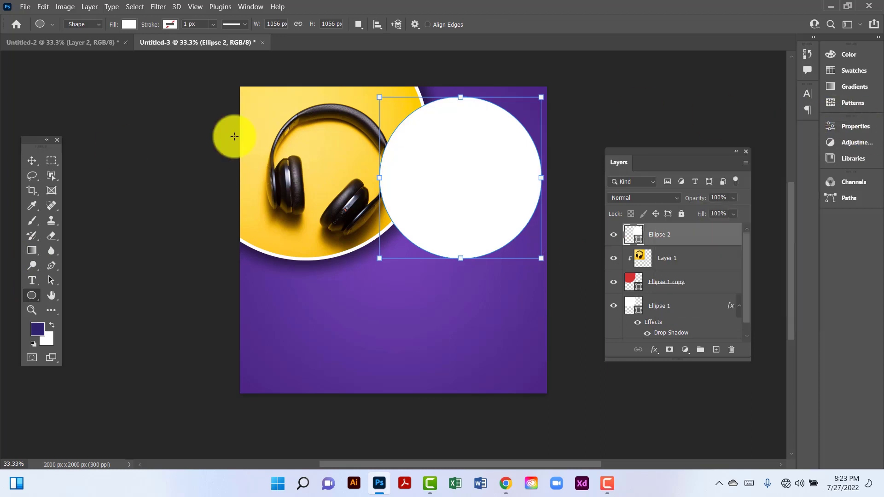
Shift the new white circle down and right past the canvas edge and enlarge it to about 106%
left_click(31, 165)
left_click_drag(463, 188, 481, 217)
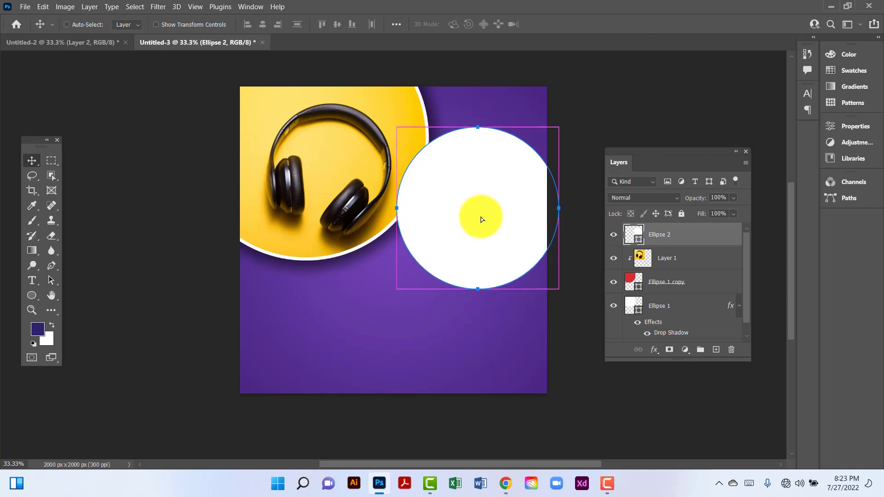
key("ctrl+t")
left_click_drag(478, 133, 477, 123)
left_click_drag(488, 198, 496, 210)
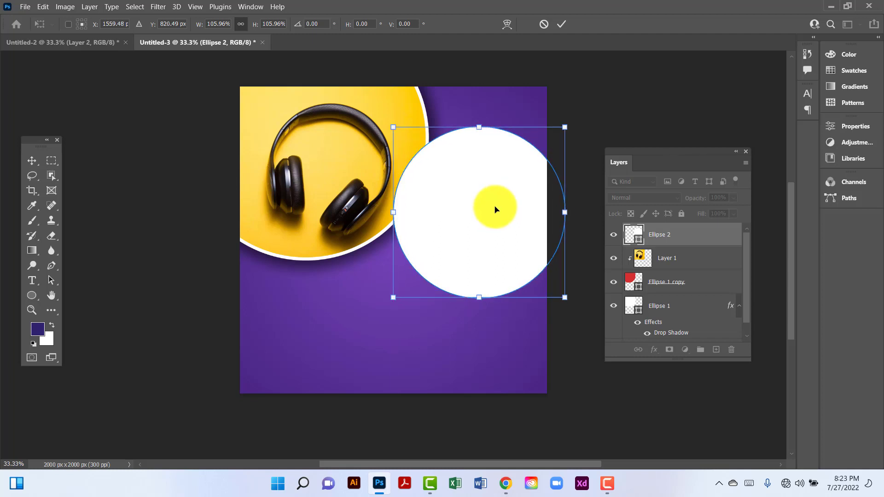
key("Return")
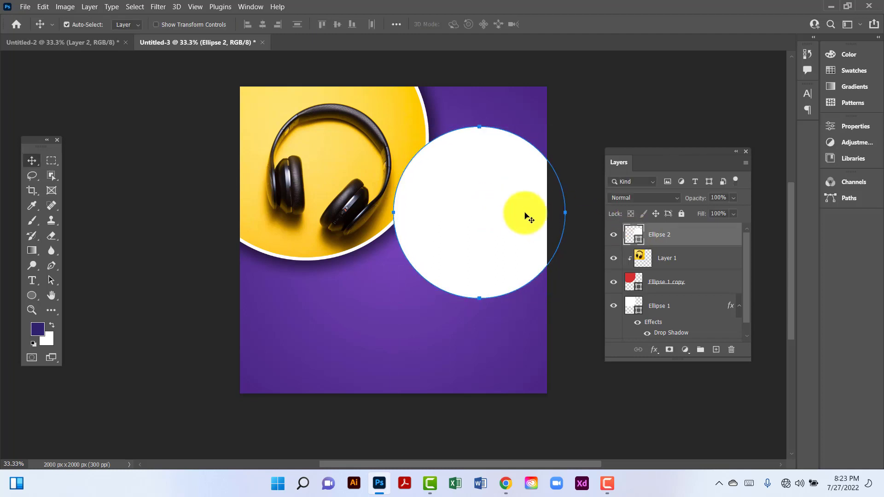
Duplicate the white circle and scale the copy to about 93%, centred inside the original as an inner circle
key("ctrl+j")
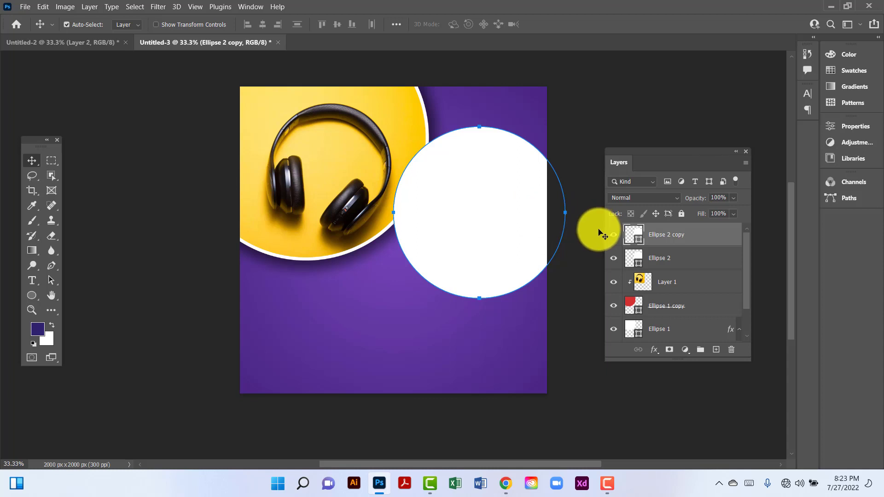
key("ctrl+t")
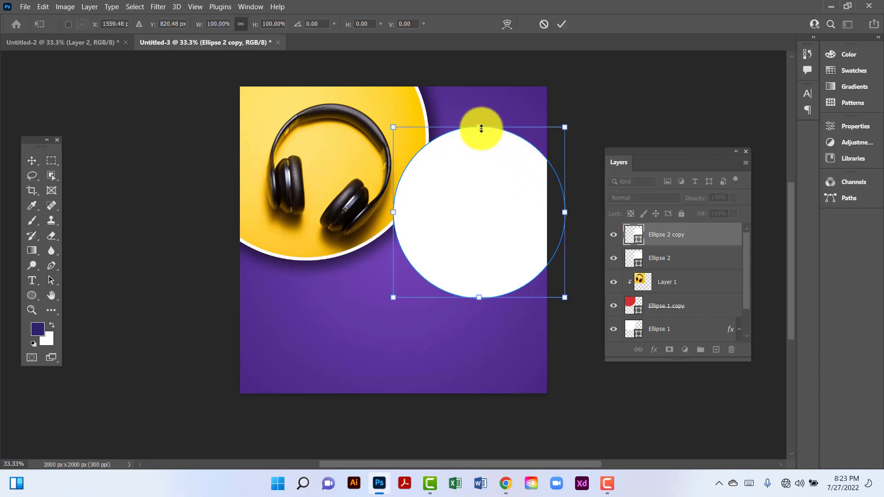
left_click_drag(481, 128, 481, 138)
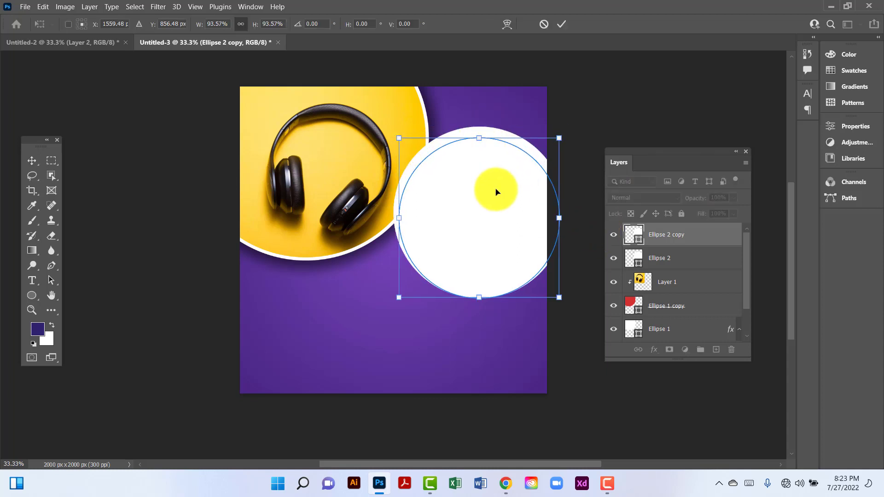
left_click_drag(495, 189, 493, 187)
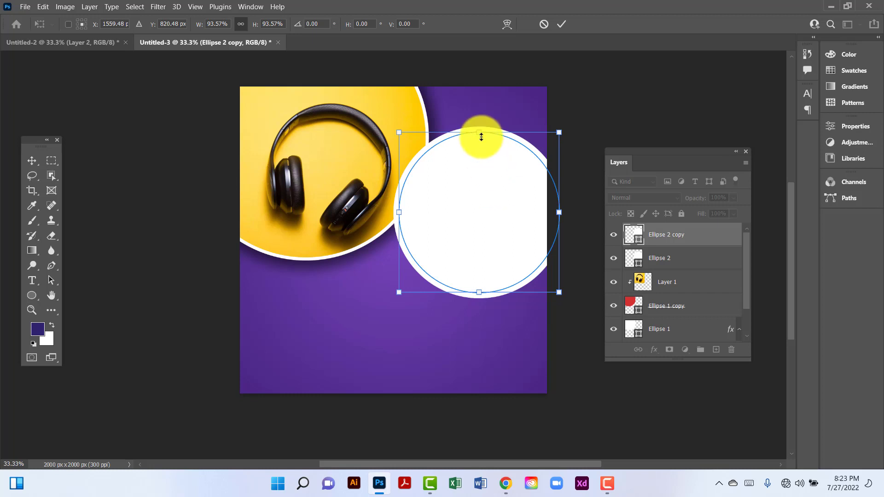
left_click_drag(480, 137, 480, 137)
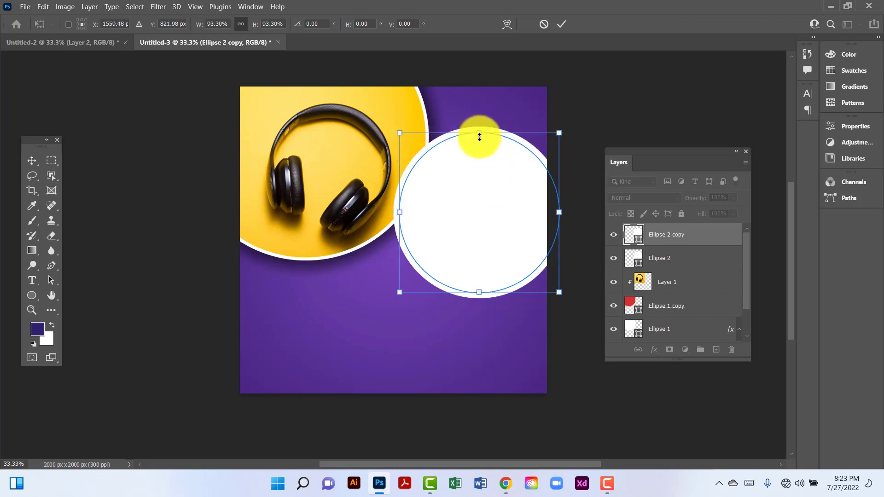
key("Return")
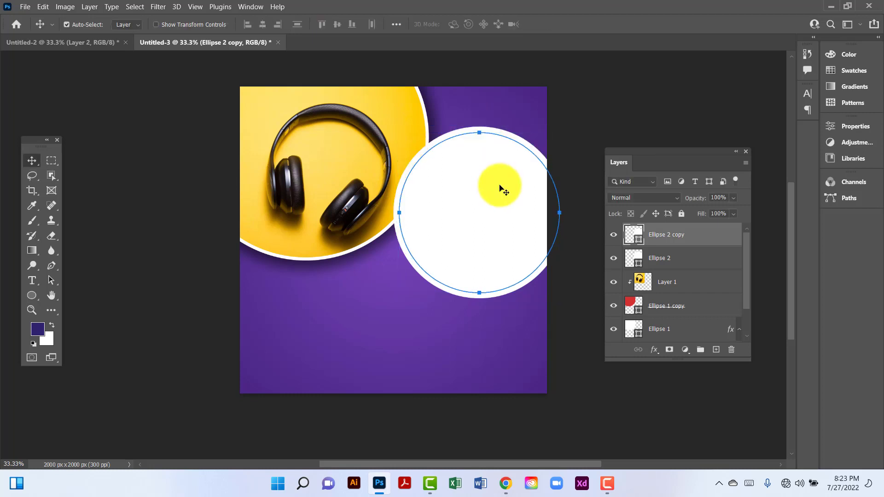
Recolour the inner circle copy to a muted greyish pink
double_click(641, 239)
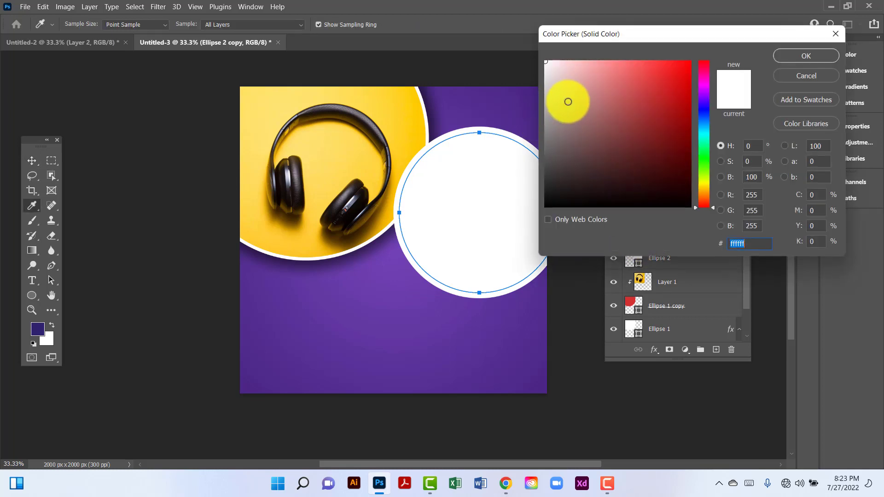
left_click(571, 99)
left_click(811, 54)
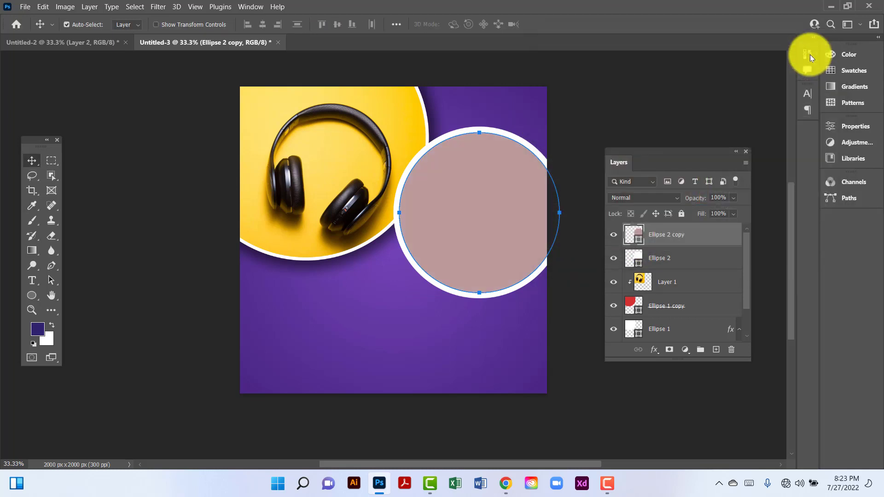
Fine-tune the pink inner circle's scale to about 100.6% so an even white border surrounds it
key("ctrl+t")
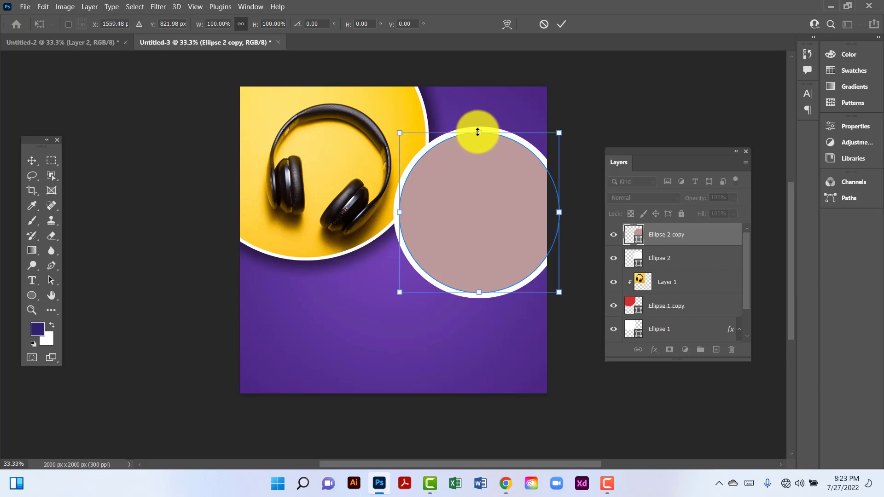
left_click_drag(478, 130, 478, 131)
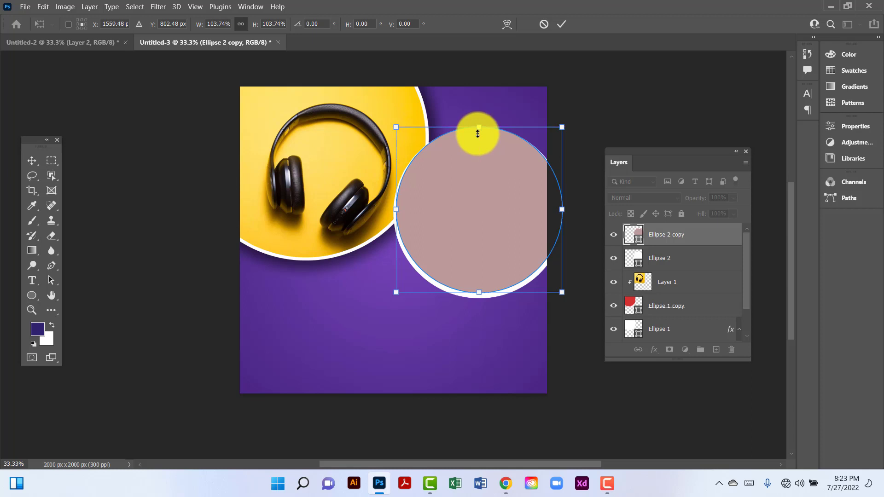
left_click_drag(478, 128, 480, 137)
Bring the photo of the woman wearing headphones from Untitled-2 into the design and enlarge it over the pink inner circle
left_click(91, 42)
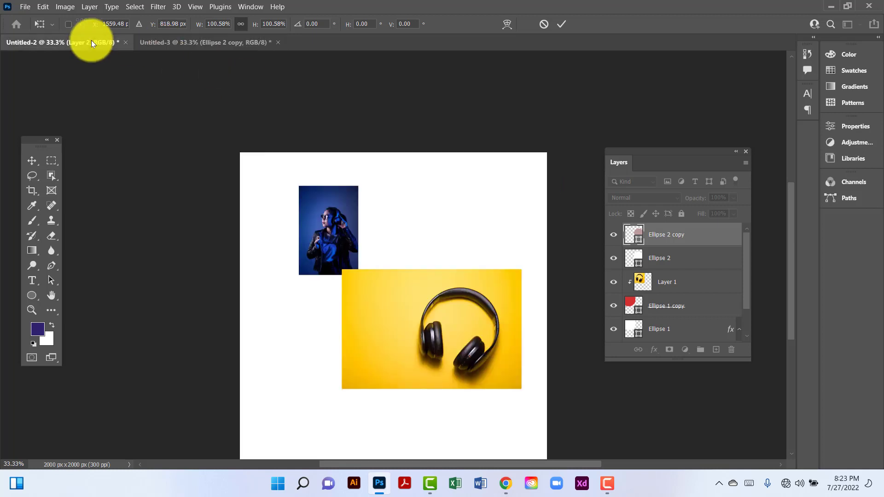
left_click_drag(334, 233, 498, 237)
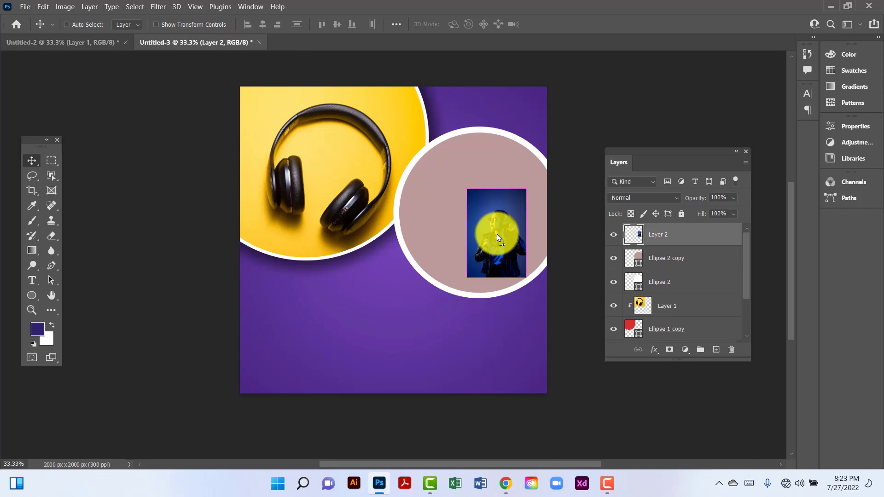
key("ctrl+t")
left_click_drag(470, 190, 343, 92)
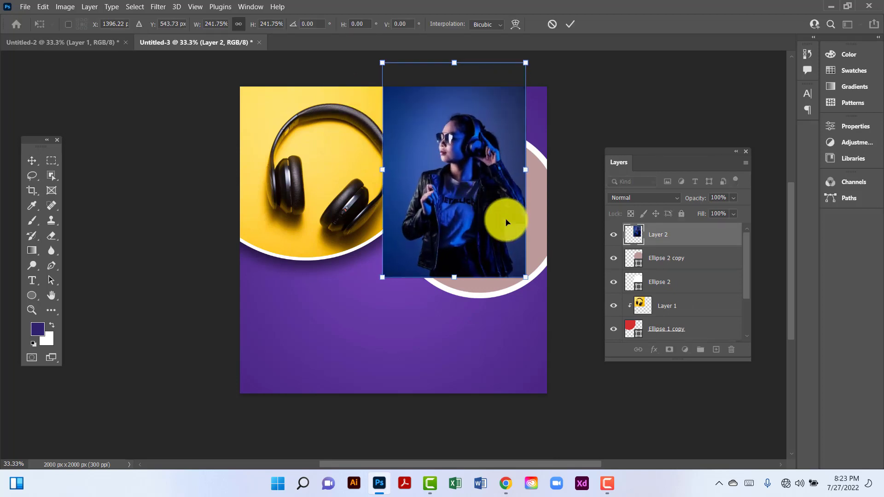
left_click_drag(508, 221, 524, 256)
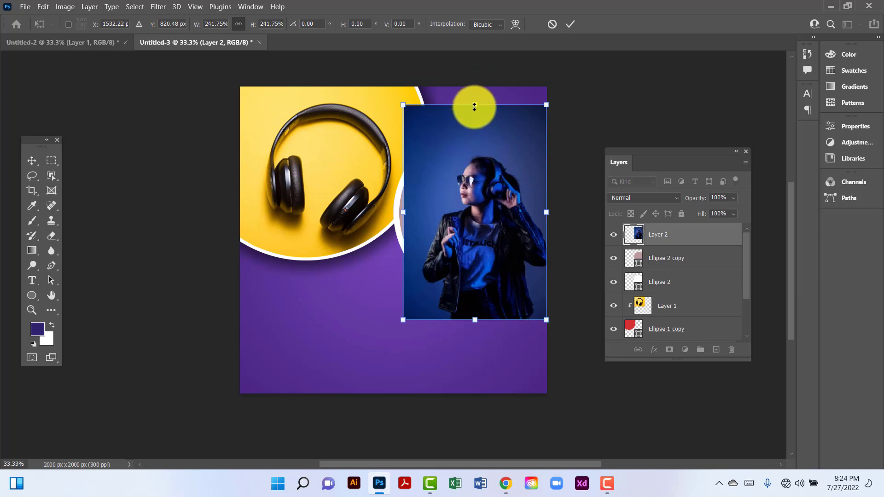
left_click_drag(475, 106, 468, 87)
left_click_drag(482, 203, 484, 213)
key("Return")
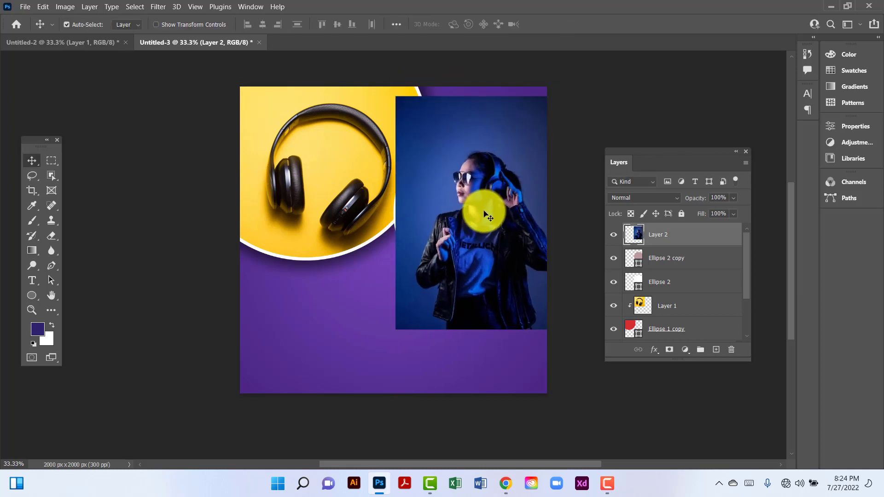
Clip the woman's photo to the pink inner circle with a clipping mask
right_click(727, 244)
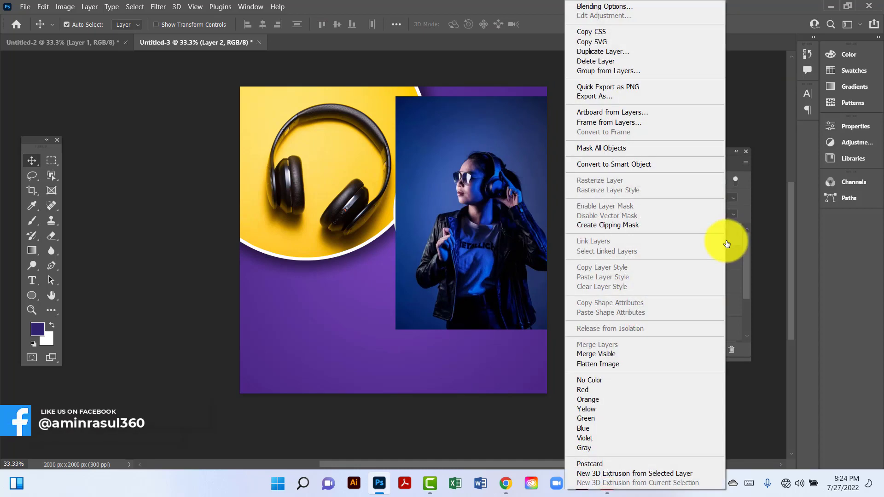
left_click(657, 230)
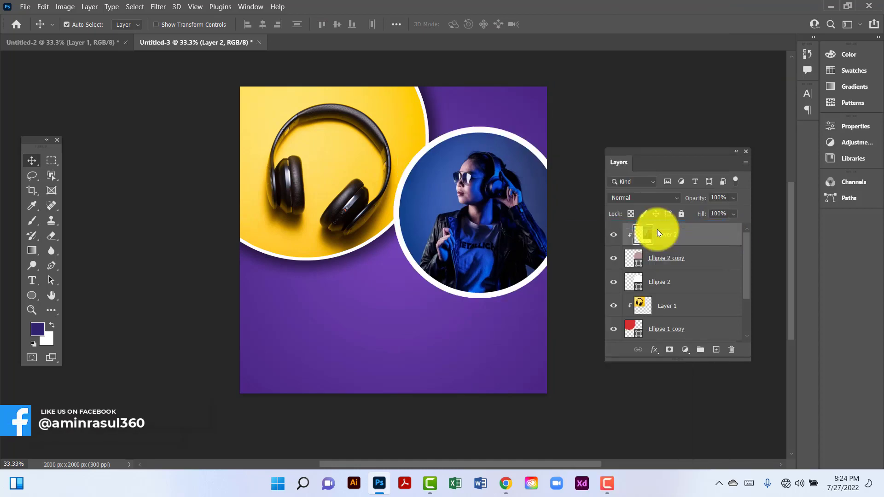
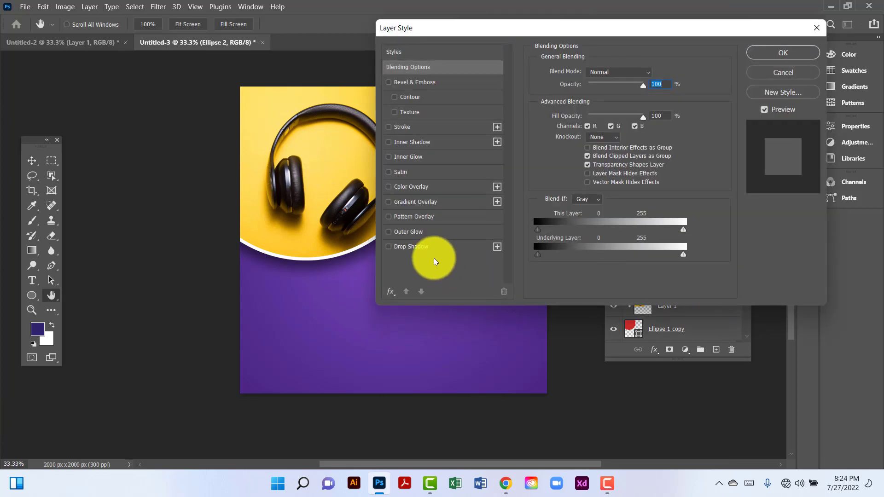
Add a drop shadow to the larger white circle behind the woman's photo, with 50% opacity, 8 px distance and 100 px size
left_click(432, 252)
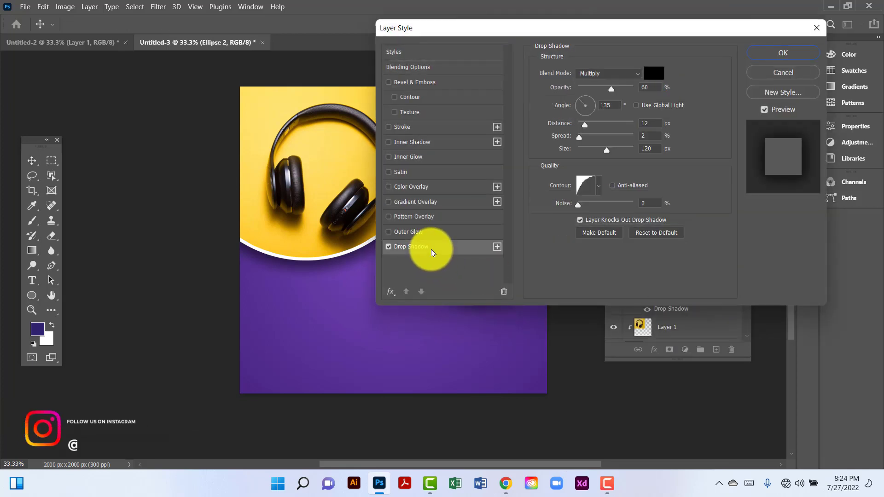
double_click(651, 88)
type("50")
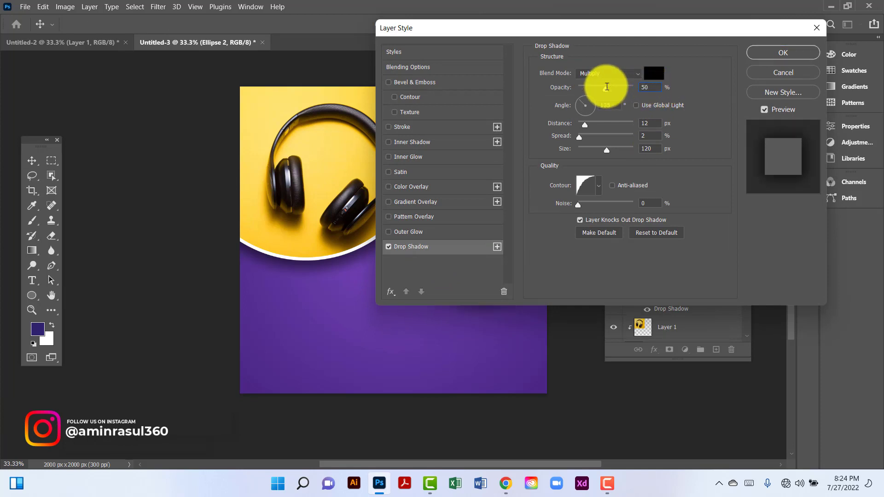
double_click(651, 123)
type("8")
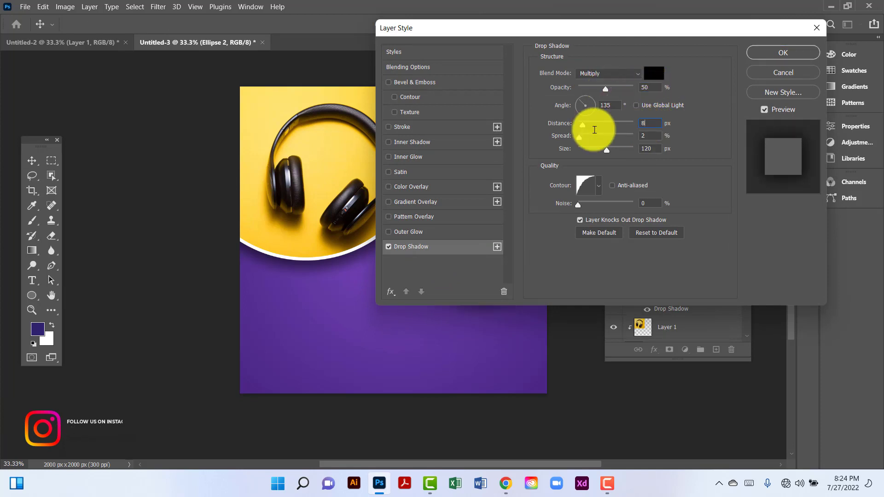
left_click(654, 150)
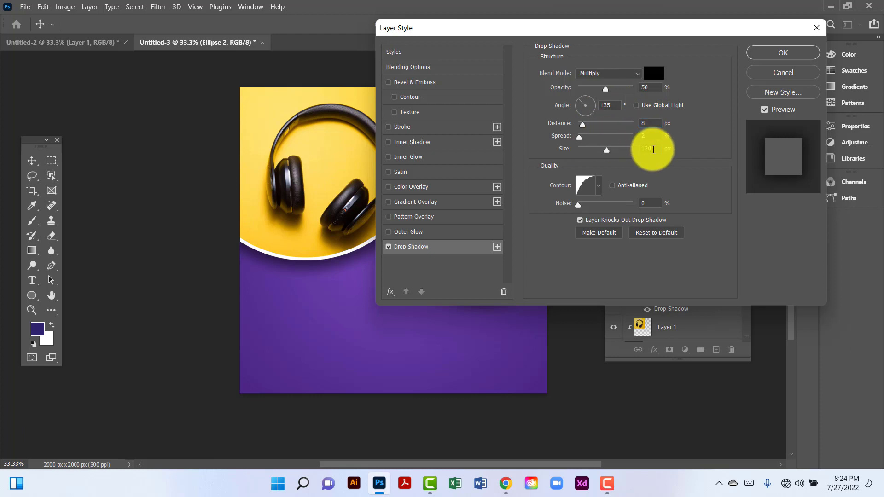
type("100")
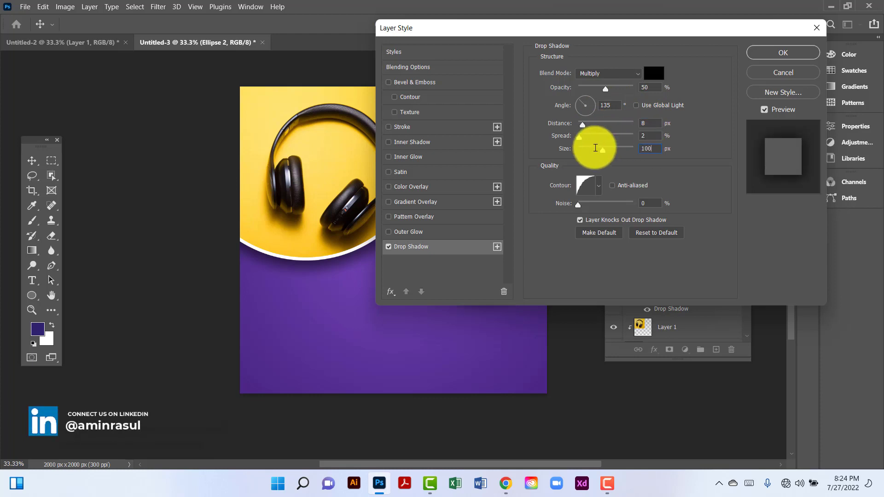
left_click(783, 52)
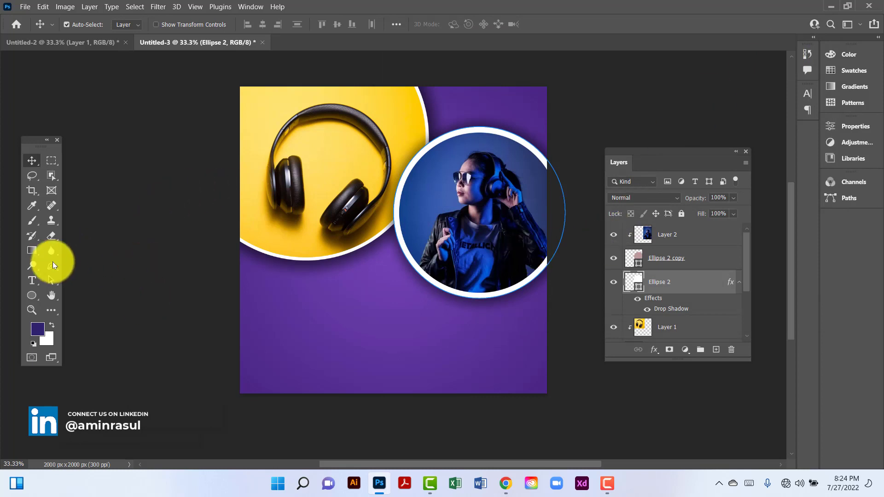
Draw a small white circle about 390 px in diameter where the two photo circles meet
left_click(31, 295)
left_click_drag(390, 228, 428, 258)
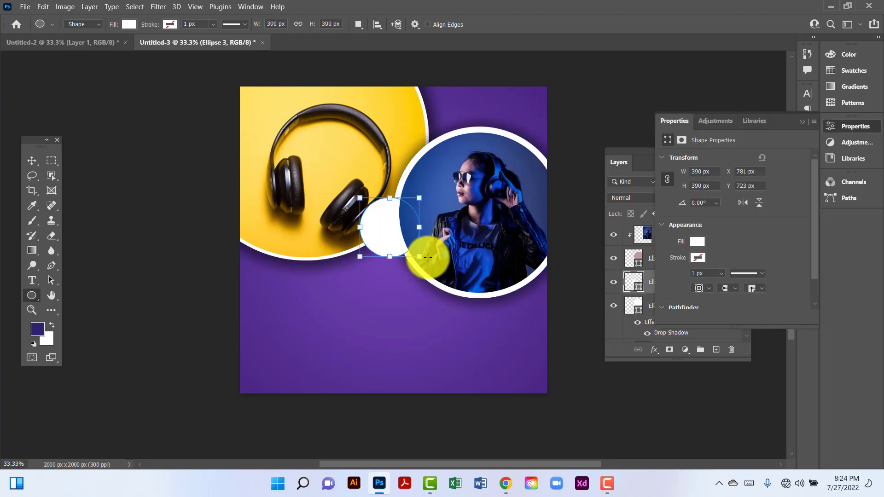
left_click(799, 121)
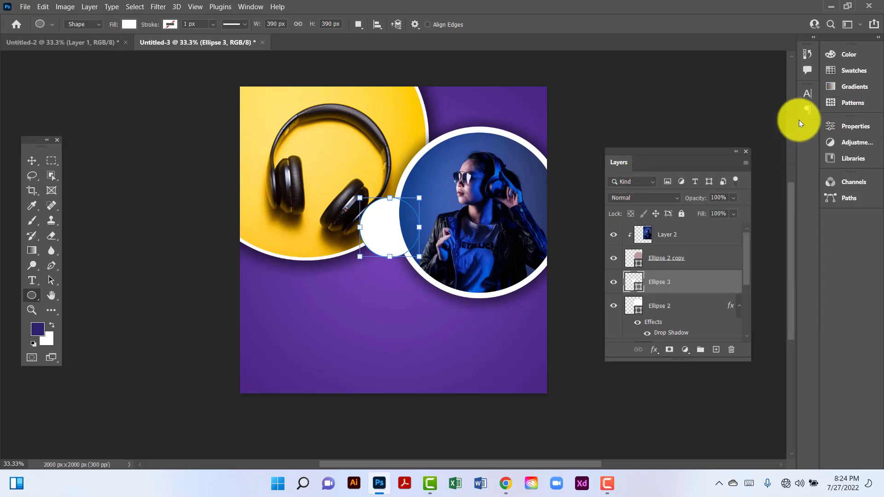
Raise the small white circle's layer above the woman's photo layer
left_click(31, 162)
key("ctrl+bracketright")
key("ctrl+bracketright")
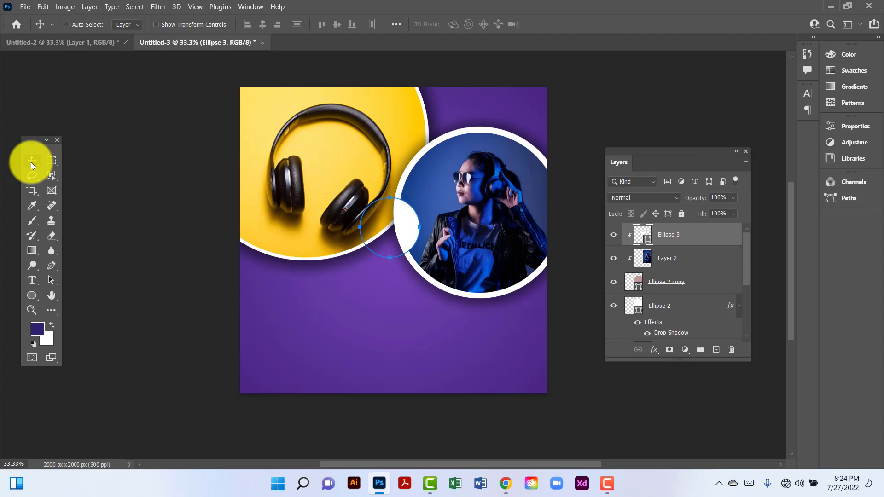
Delete the small clipped circle and draw a new white circle about 378 px in diameter where the two photo circles meet
key("Delete")
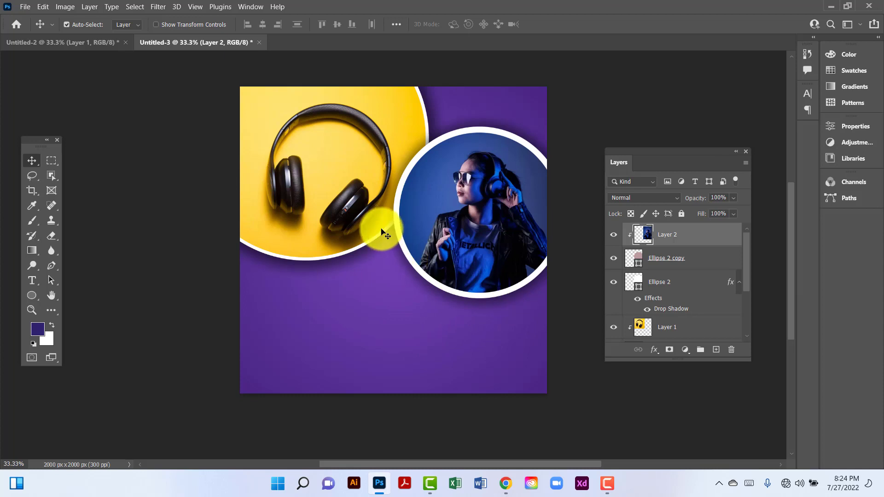
left_click(32, 294)
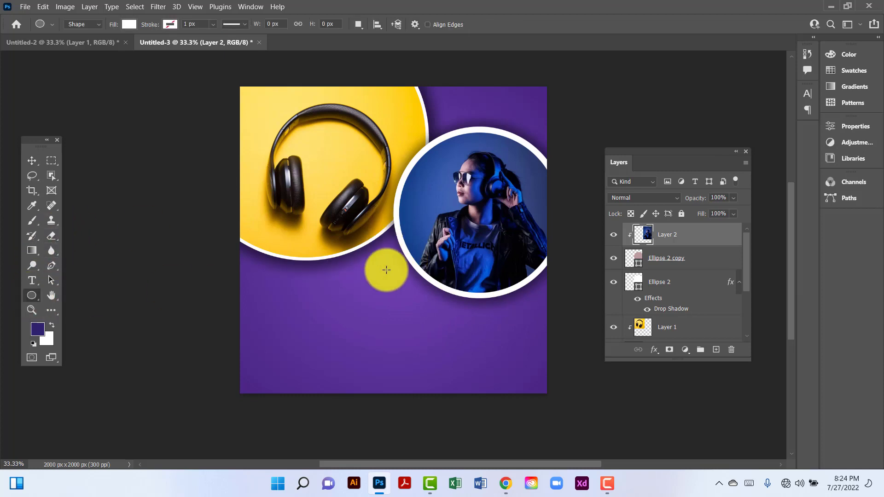
left_click_drag(390, 241, 420, 269)
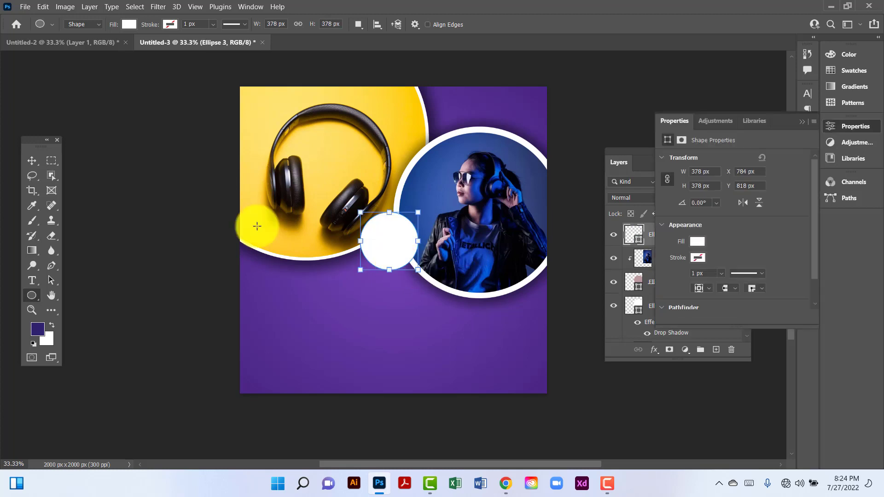
left_click(35, 162)
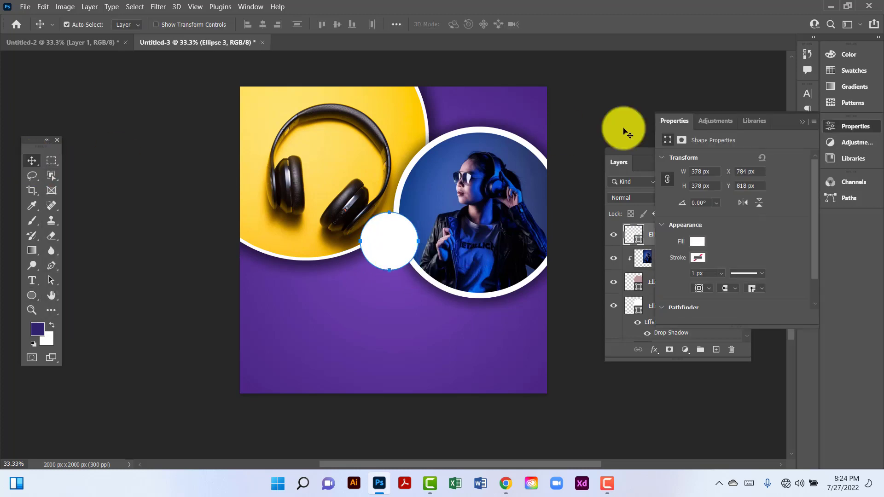
left_click(805, 124)
key("ctrl+t")
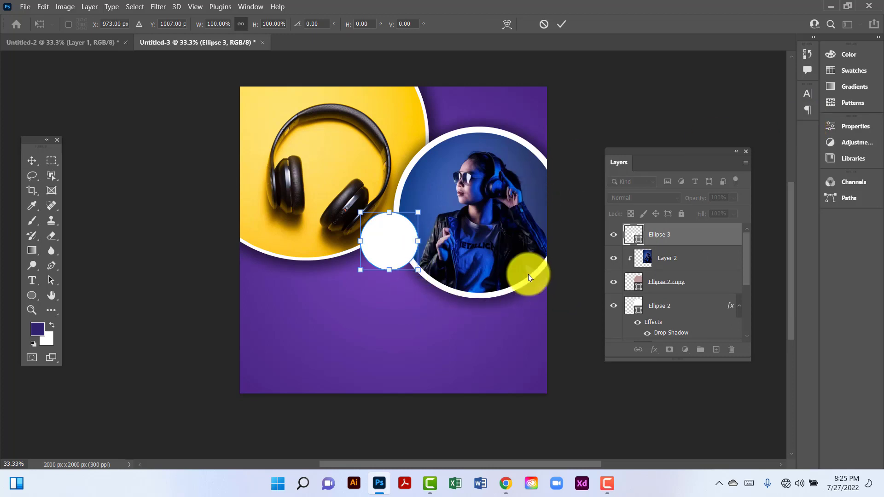
left_click(31, 162)
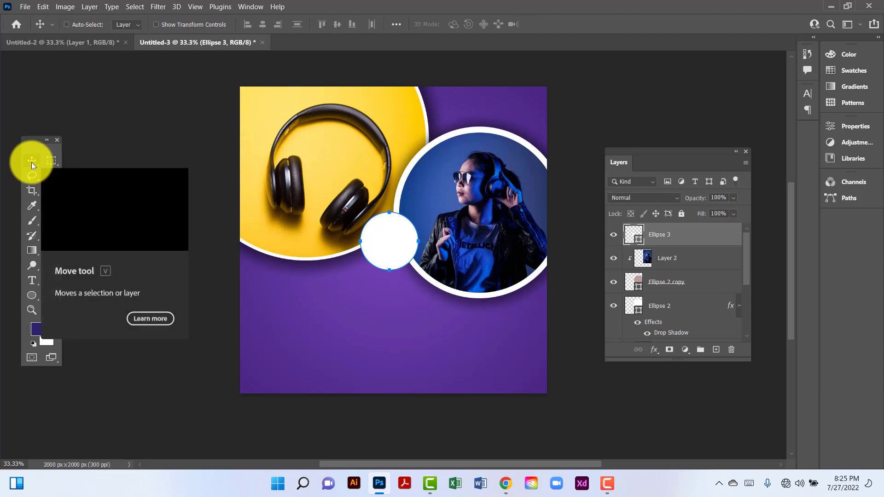
Duplicate the small white circle and scale the copy down to about 91.5%, keeping its upper edge in place
key("ctrl+j")
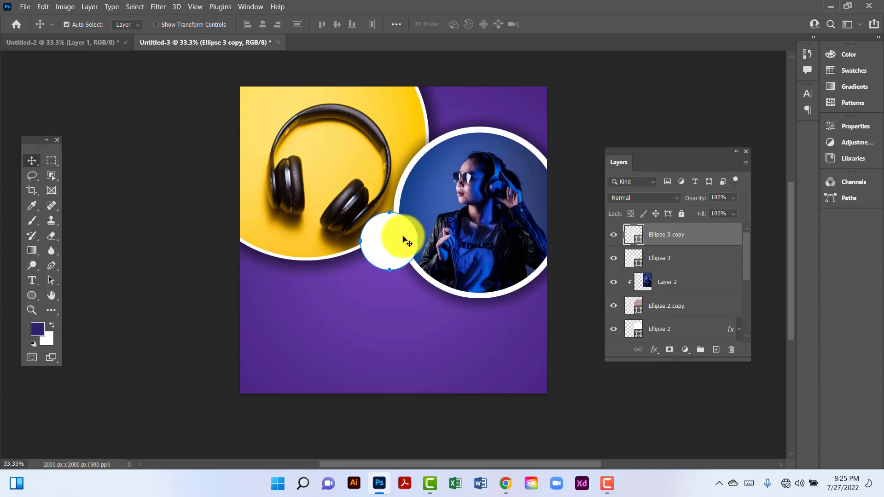
key("ctrl+t")
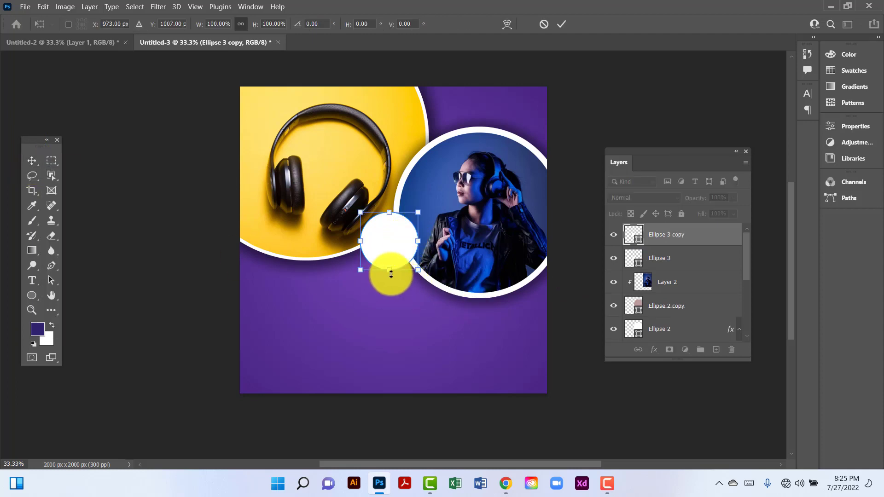
left_click_drag(391, 273, 393, 267)
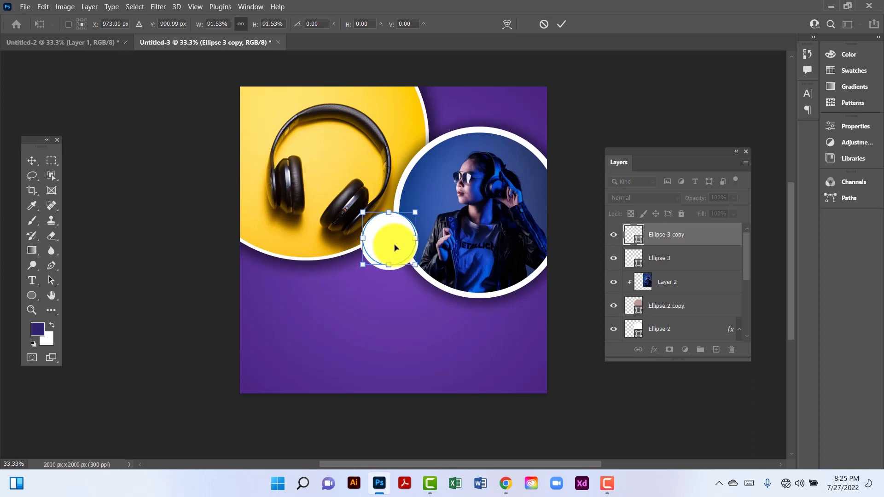
key("Return")
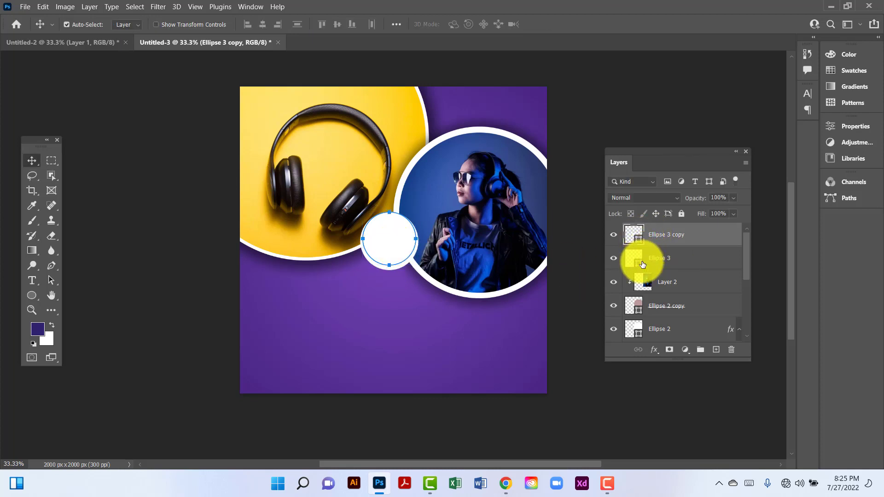
Recolor the original small circle beneath the copy to yellow ffdb4a, sampled from the headphones photo
double_click(641, 260)
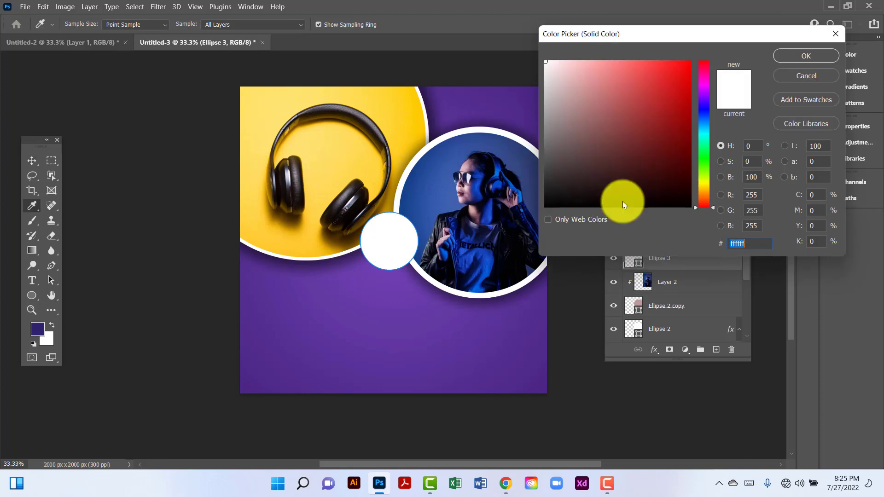
left_click(366, 101)
left_click(814, 56)
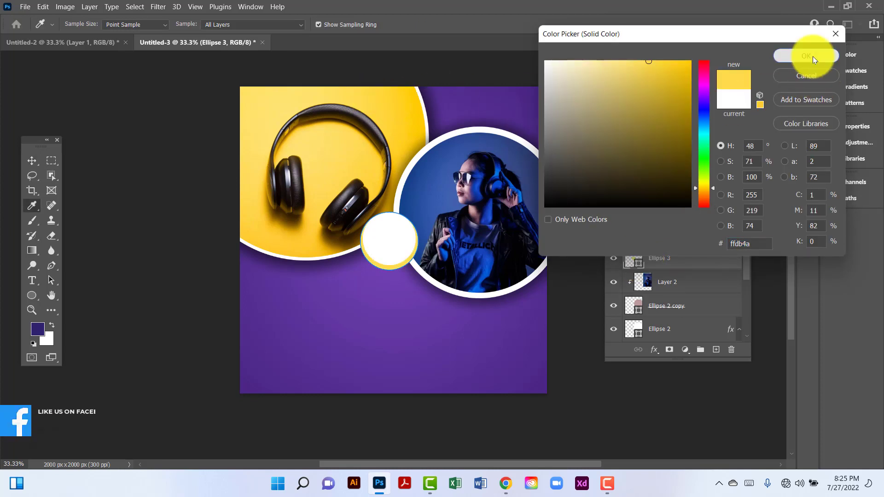
Add the text "50%" inside the small circle and bring its layer to the front
left_click(30, 280)
left_click(377, 234)
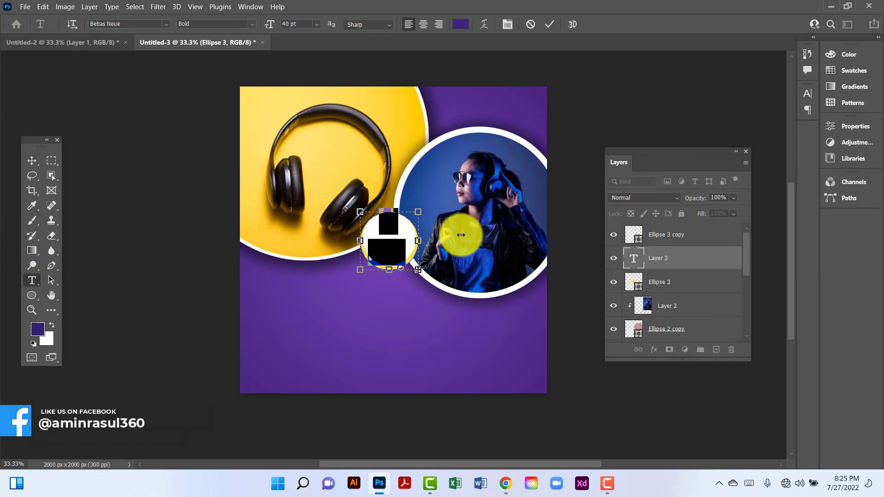
key("BackSpace")
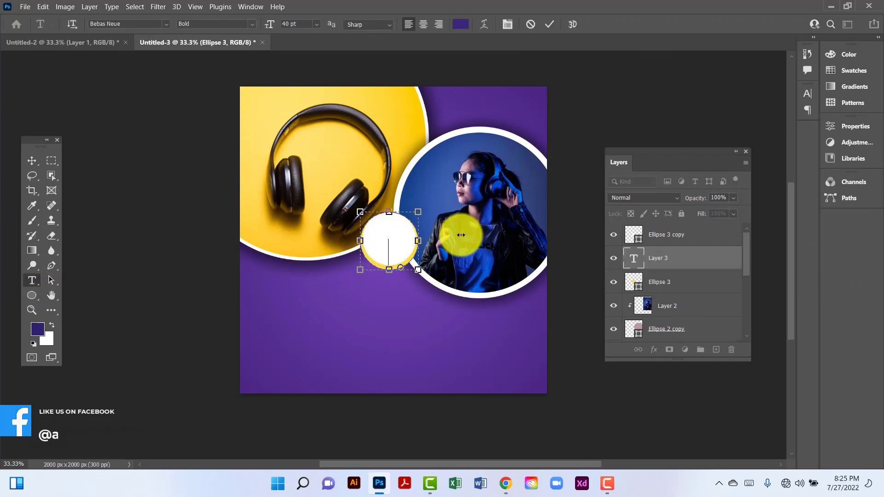
left_click(31, 161)
key("ctrl+shift+bracketright")
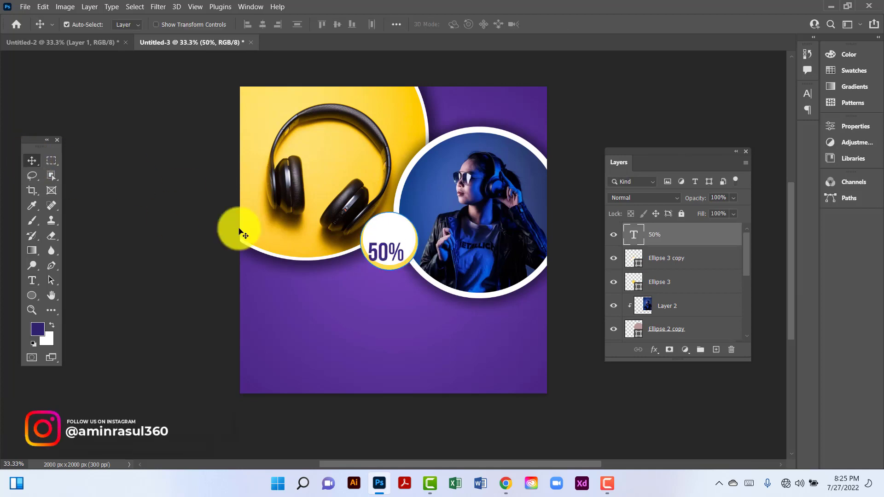
Move the 50% text upward within the small circle and scale its text box to about 112%
key("ctrl+t")
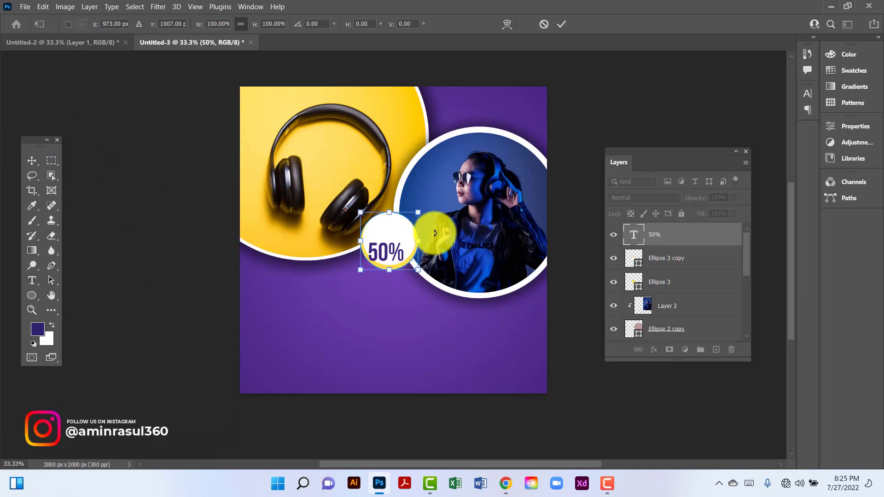
left_click_drag(414, 215, 407, 223)
left_click_drag(386, 256, 391, 235)
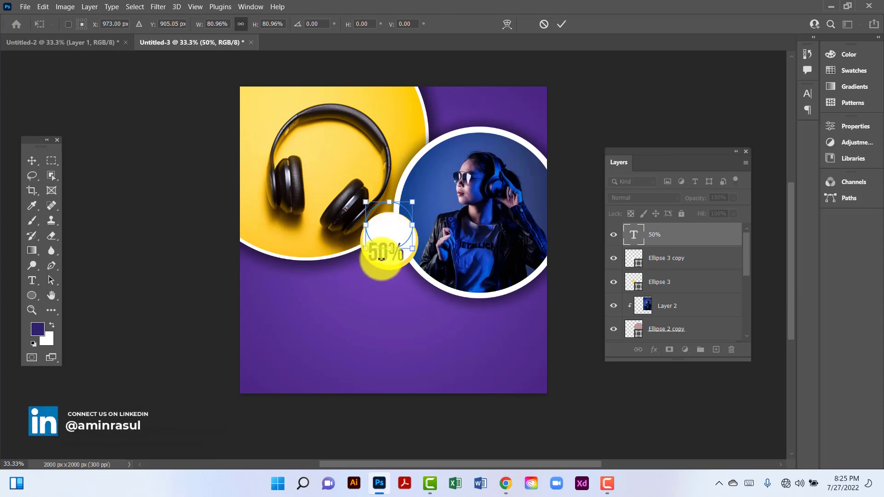
left_click(32, 161)
left_click_drag(385, 251, 385, 231)
key("ctrl+t")
Set the font size of the 50% text to 30 pt
left_click(639, 237)
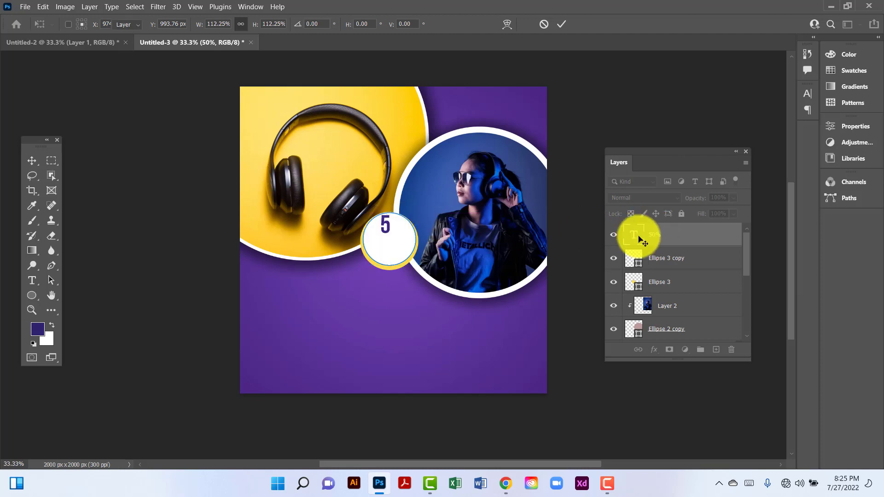
double_click(640, 237)
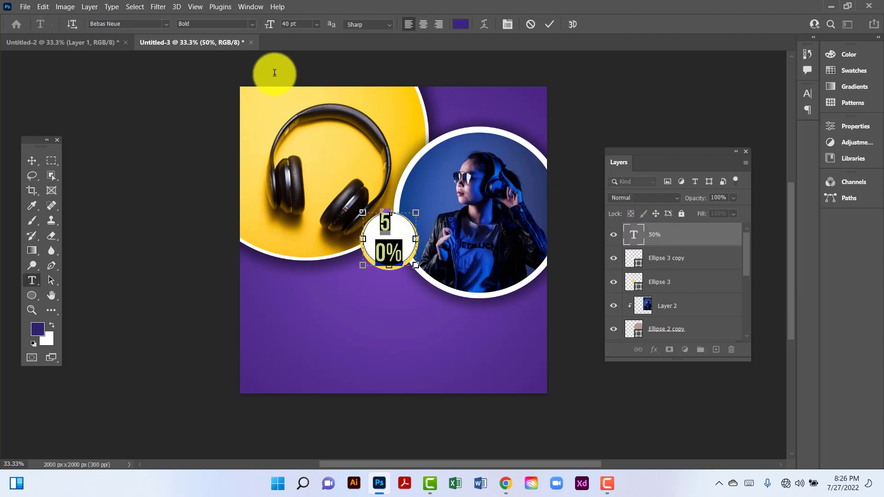
left_click(300, 23)
type("30 pt")
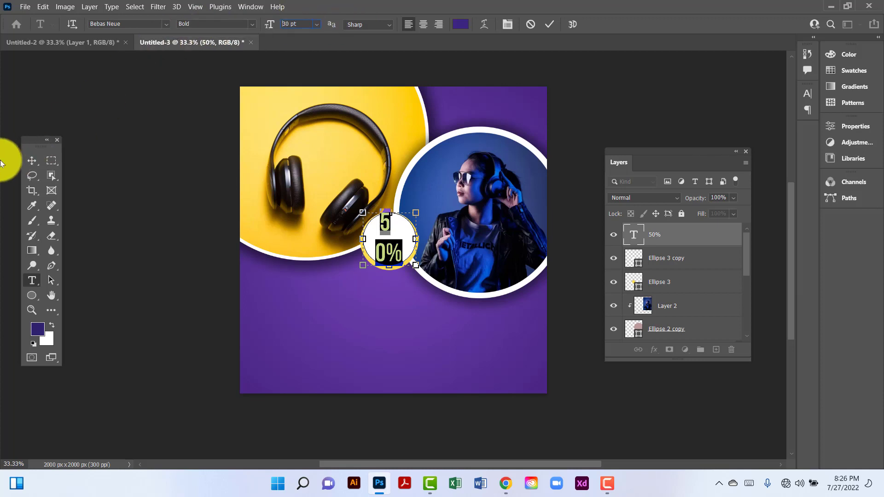
key("Return")
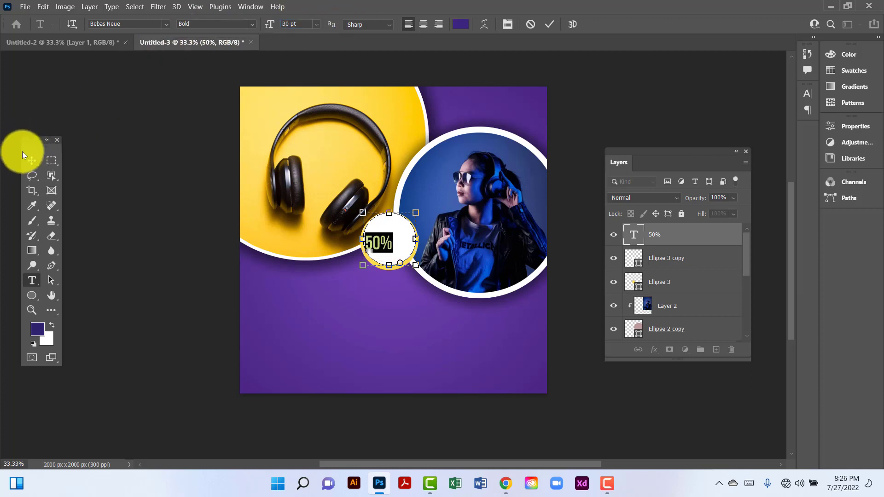
Position the 50% text in the upper part of the badge, duplicate it just below and change the copy to "off"
left_click(28, 159)
left_click_drag(387, 238, 394, 250)
double_click(394, 250)
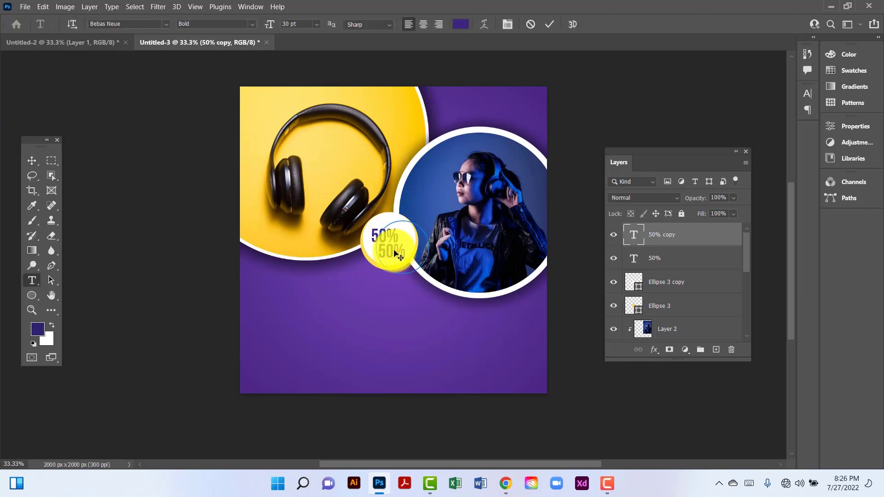
key("Right")
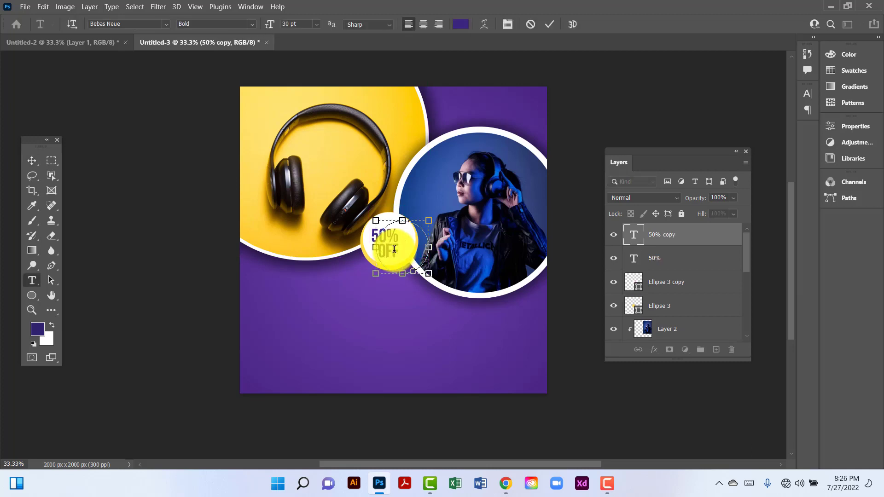
left_click(41, 160)
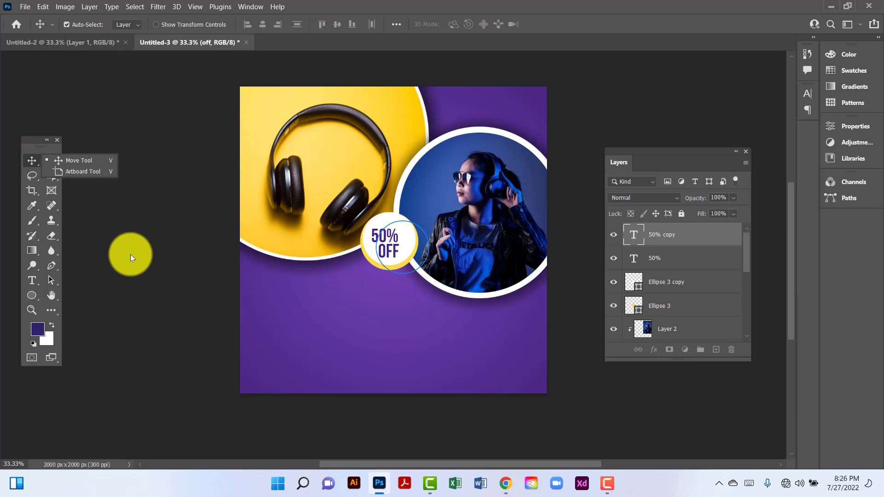
left_click(131, 254)
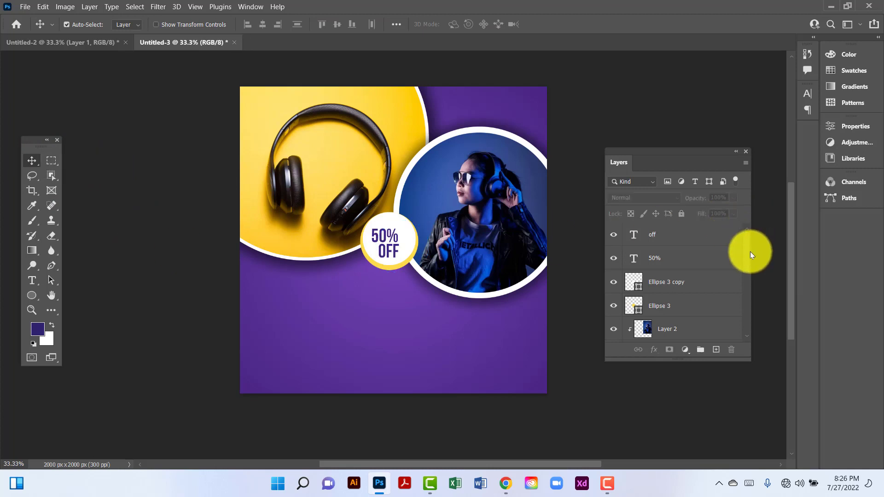
Group all layers above the Background group, from Ellipse 1 up to the off text, and name the group "Images"
scroll(745, 252, "down", 5)
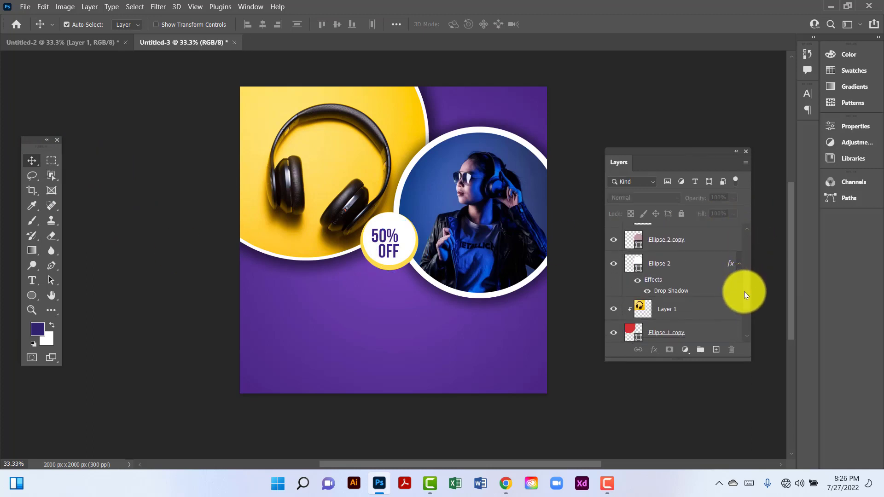
scroll(743, 303, "down", 2)
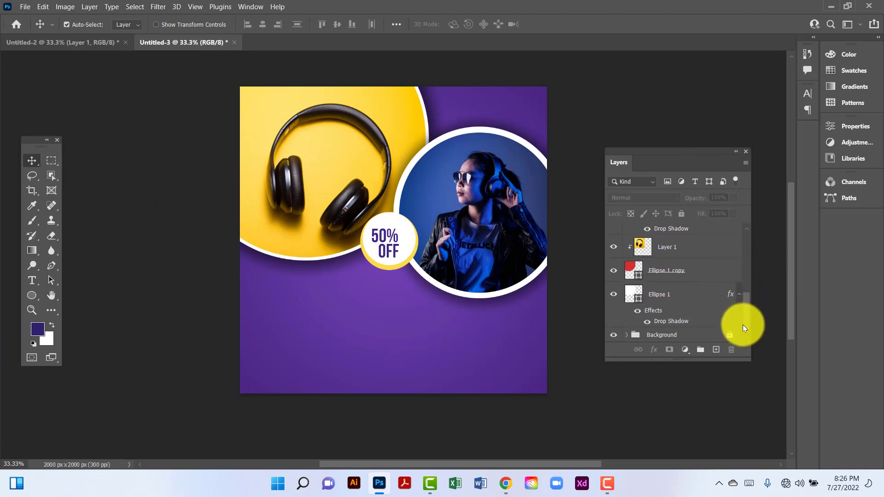
left_click(703, 299)
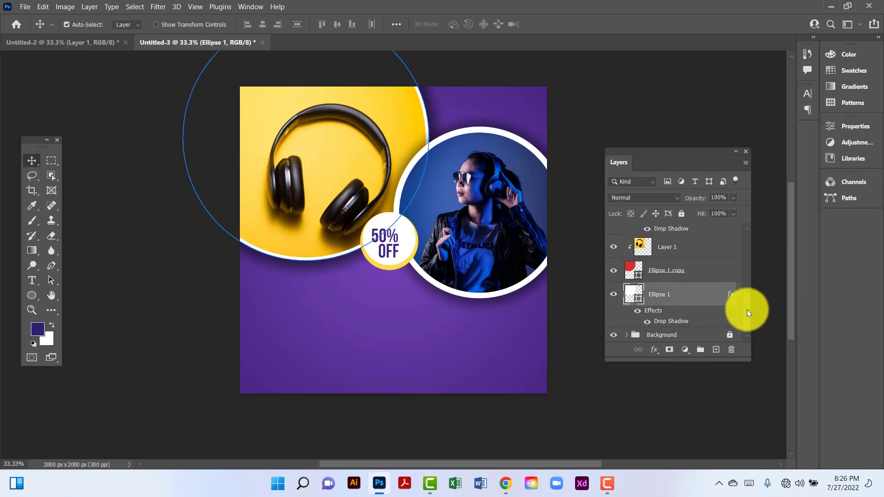
left_click_drag(747, 310, 751, 217)
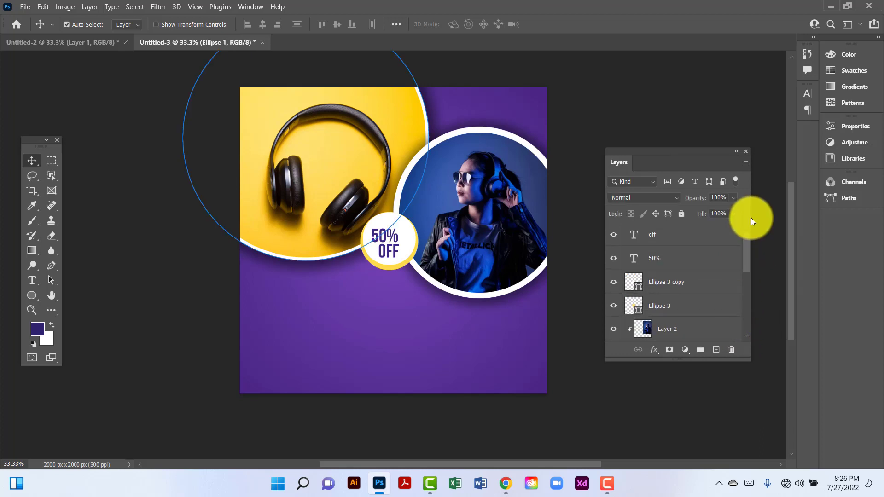
left_click(709, 240, "shift")
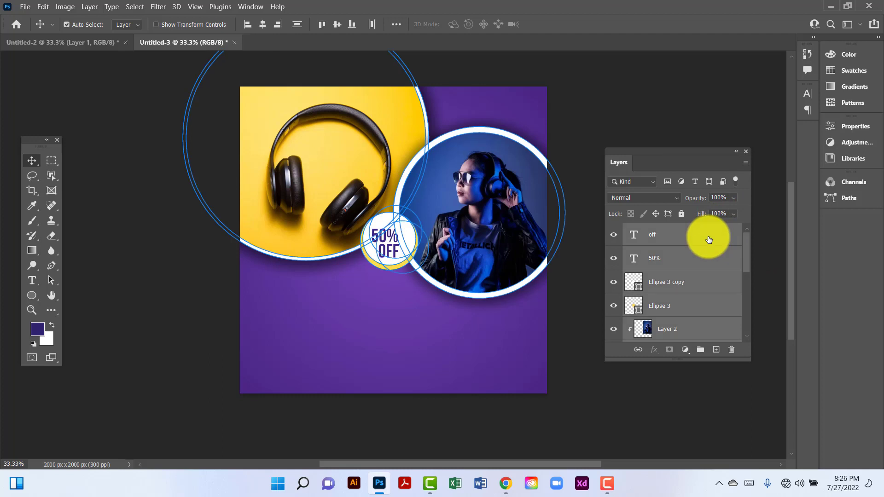
key("ctrl+g")
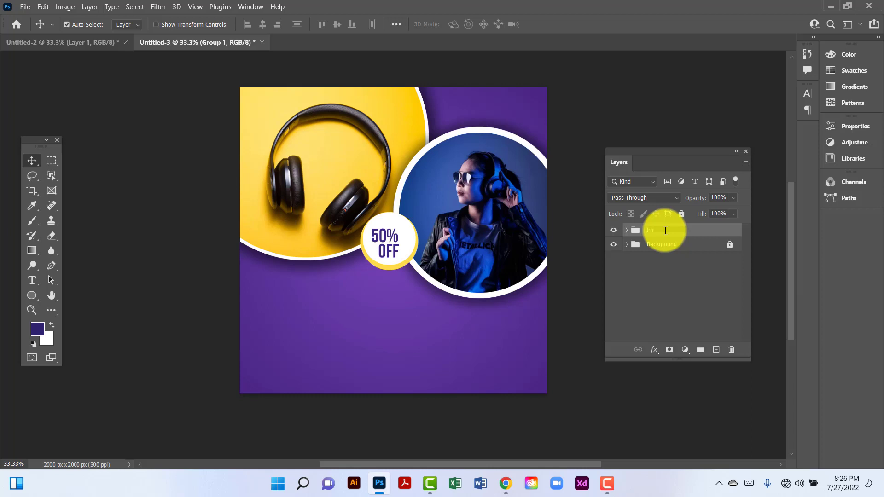
key("Return")
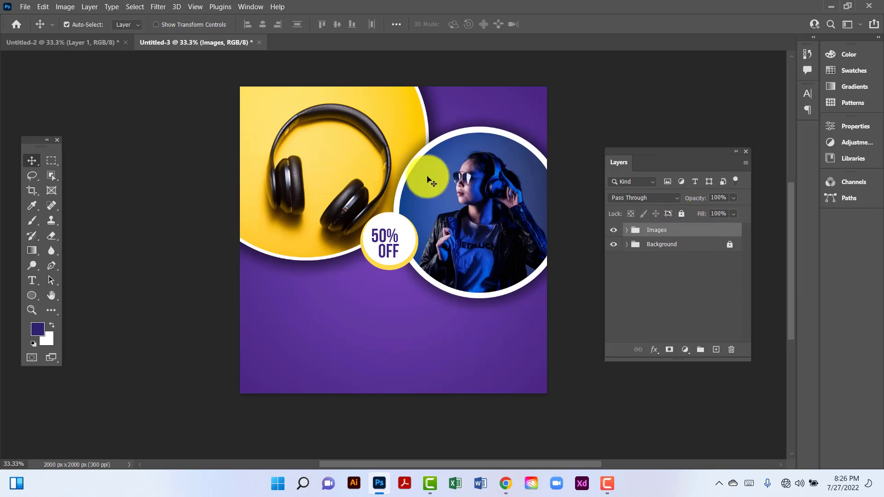
Add the text "new arrival" on the purple area below the headphones photo
left_click(32, 280)
left_click(281, 302)
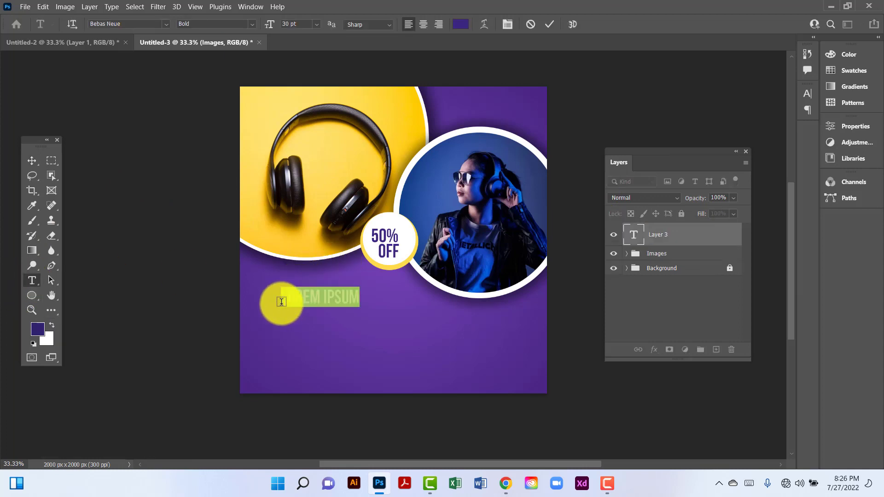
key("BackSpace")
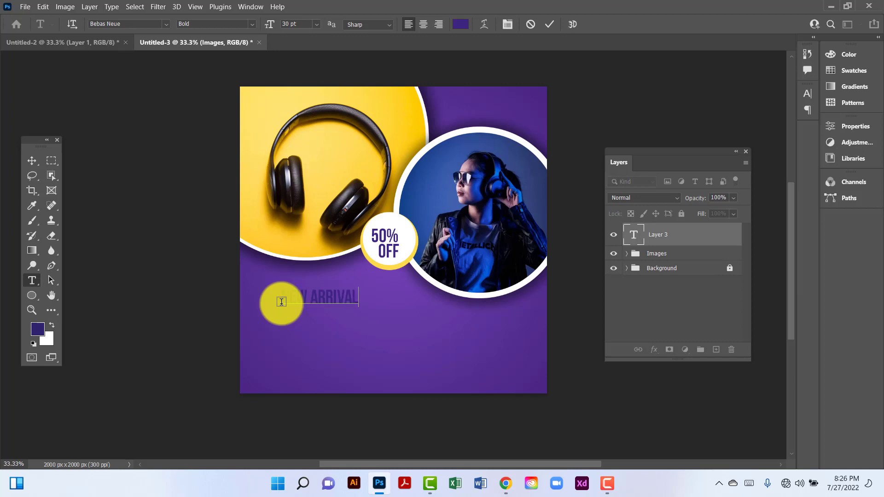
left_click(27, 160)
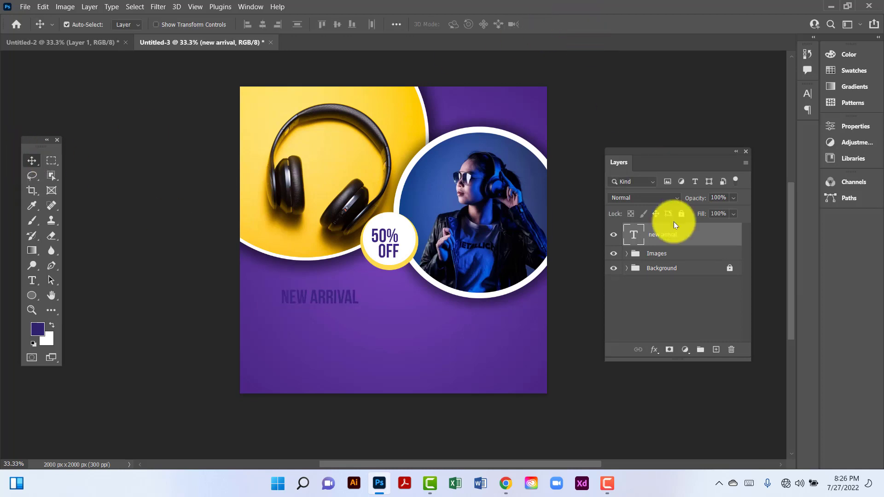
Recolor the "new arrival" text white (#ffffff)
double_click(633, 235)
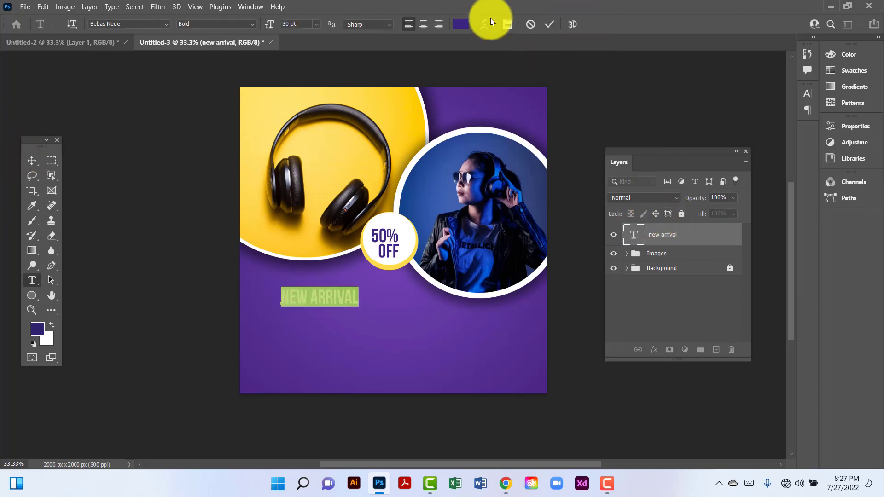
left_click(460, 24)
left_click_drag(623, 93, 517, 43)
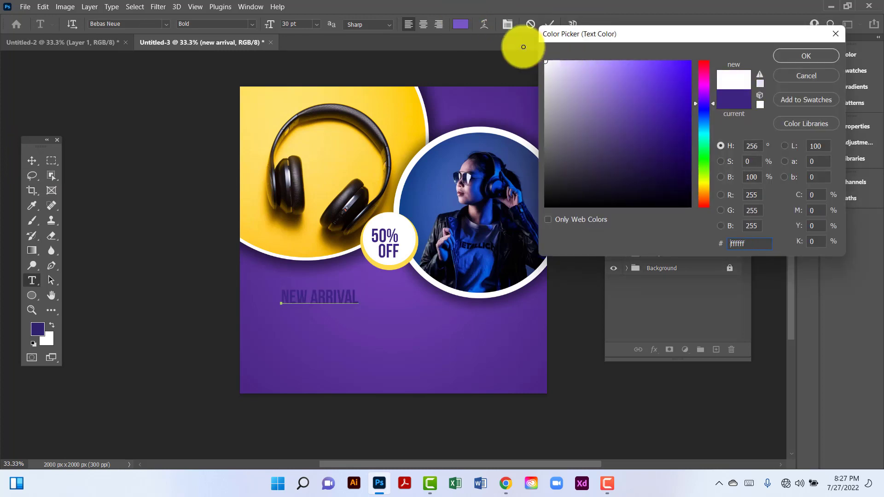
left_click(825, 56)
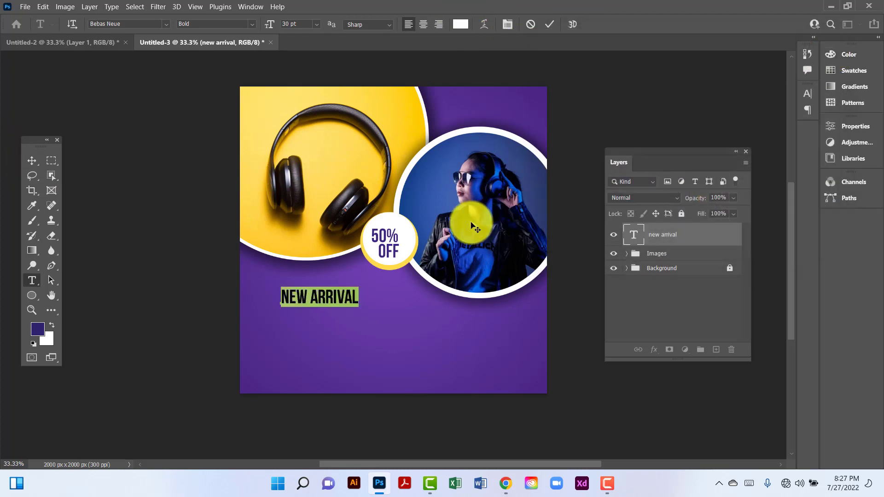
left_click(34, 159)
Move the "new arrival" text closer to the canvas's left edge, duplicate it just below and change the copy to "buy one & Get One"
left_click_drag(359, 304, 320, 318)
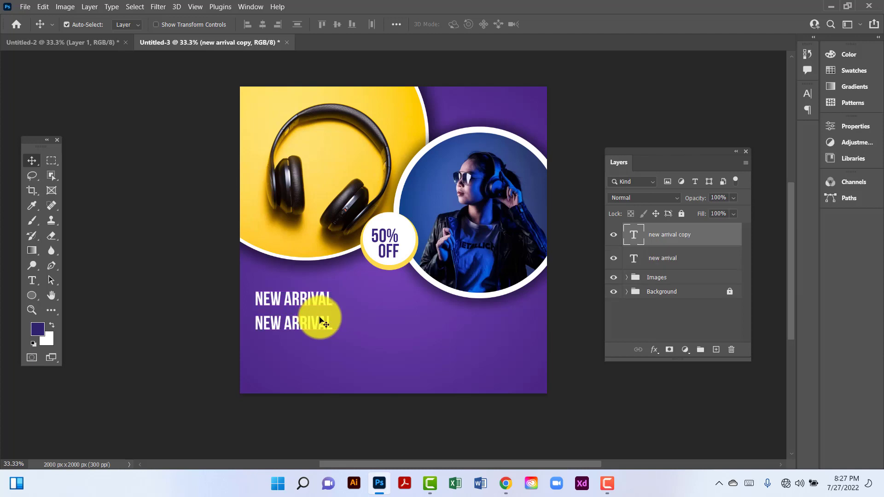
double_click(320, 317)
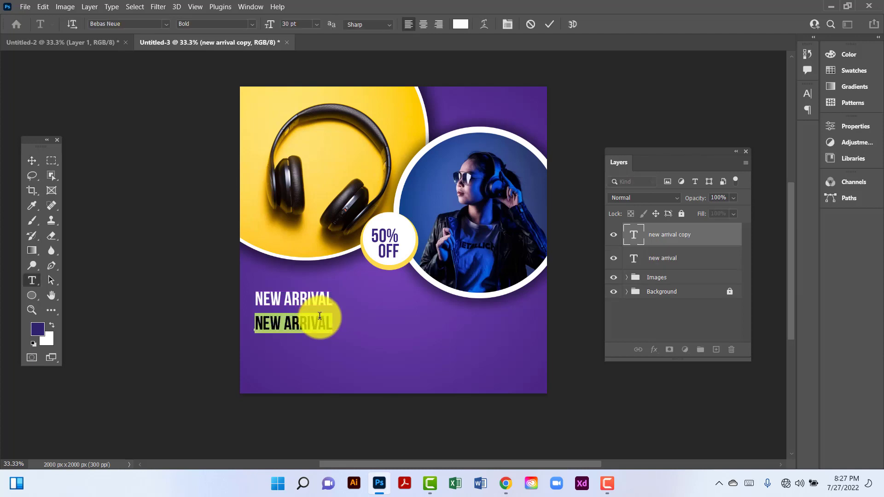
type("BUT")
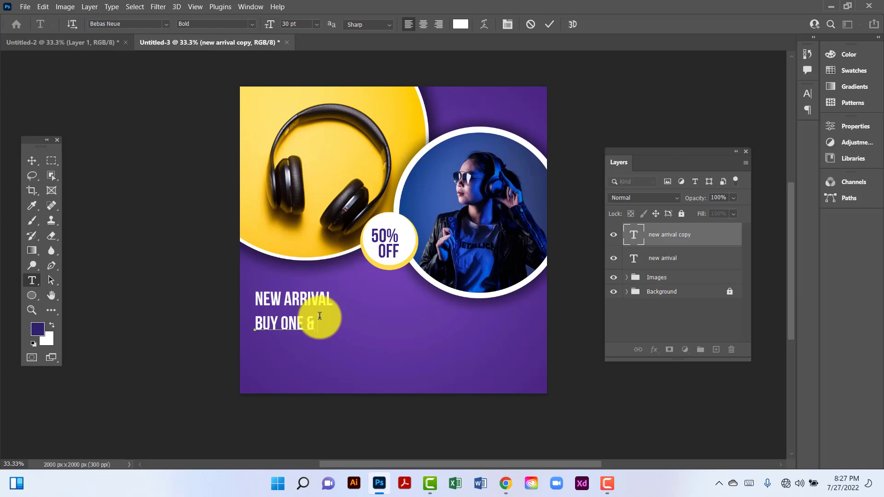
type(" ONE & GET ONE")
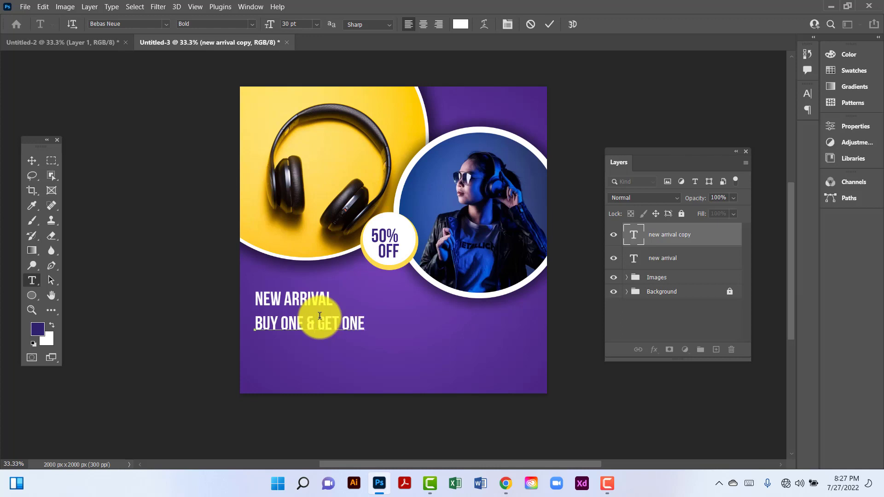
left_click(27, 161)
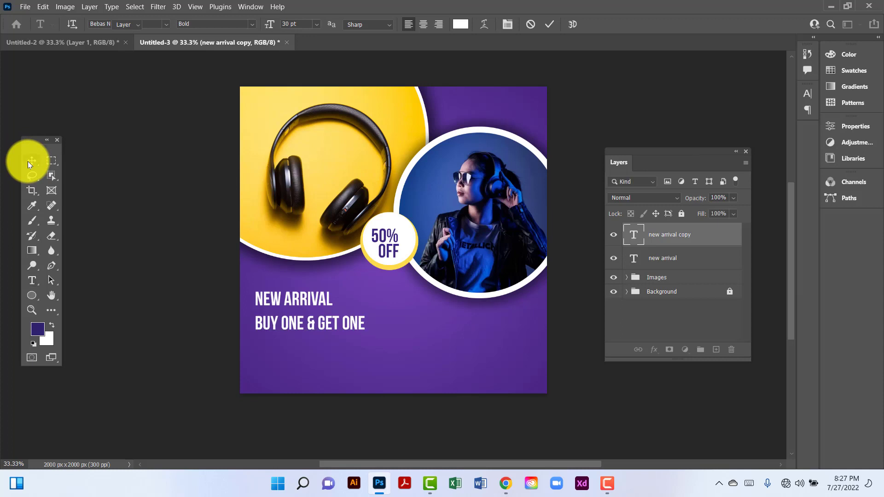
Scale the "buy one & Get One" text up to about 135%, keeping it left-aligned beneath "new arrival"
key("ctrl+t")
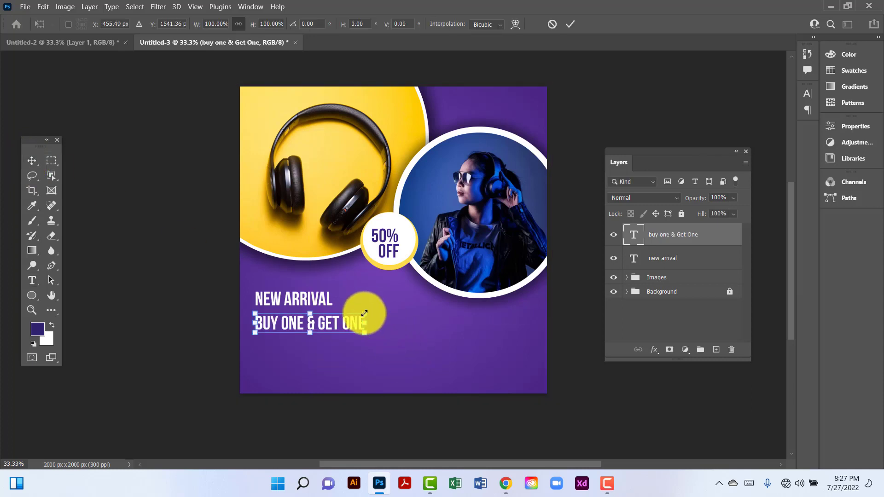
mouse_move(364, 313)
left_mouse_down()
mouse_move(401, 296)
mouse_move(376, 326)
left_mouse_up()
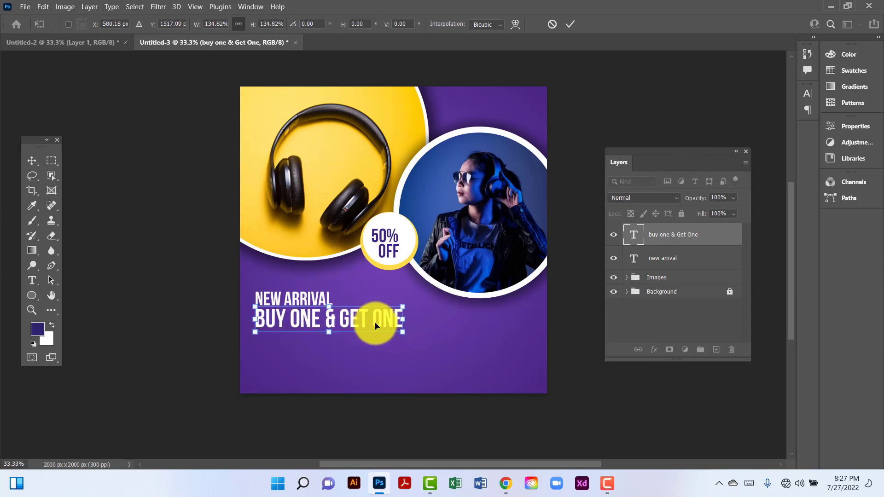
key("Return")
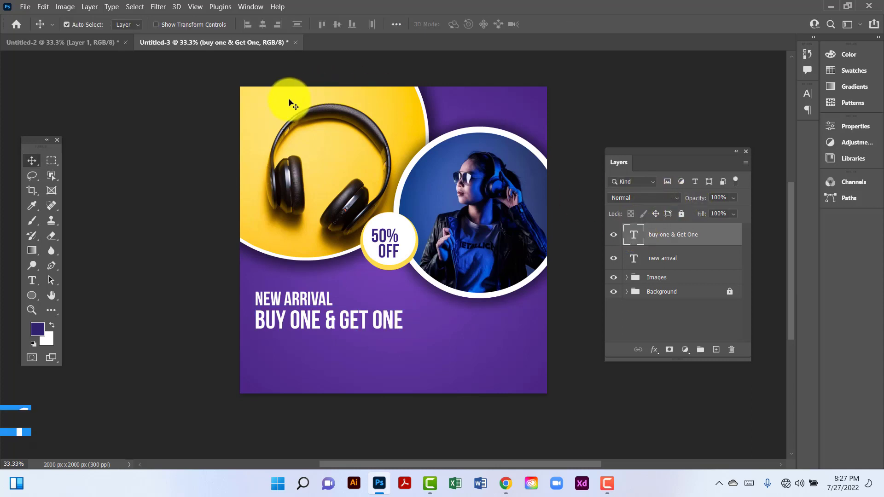
Recolor the "buy one & Get One" text light yellow (#fee36f), sampled from the headphones photo's background
double_click(634, 235)
left_click(290, 104)
key("v")
double_click(642, 241)
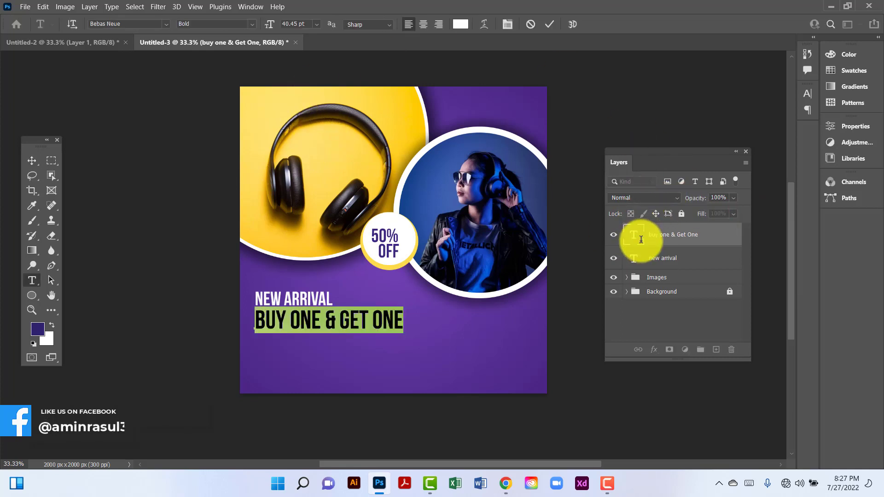
left_click(460, 24)
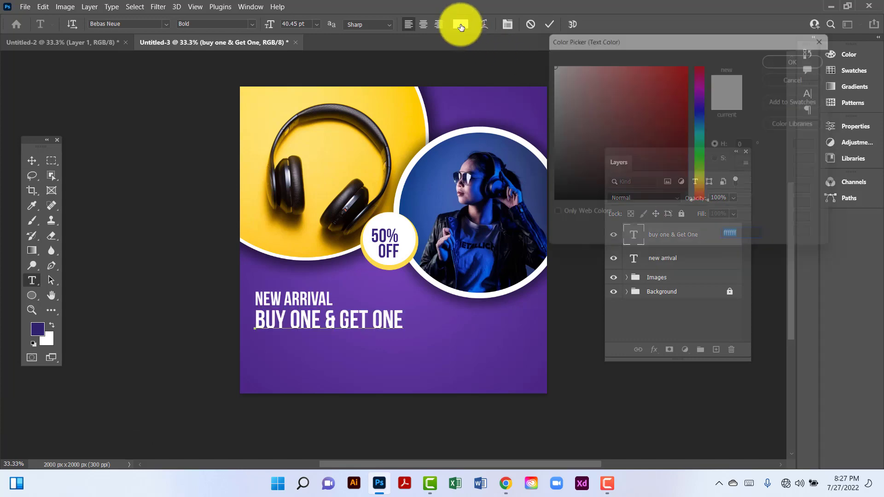
left_click(274, 111)
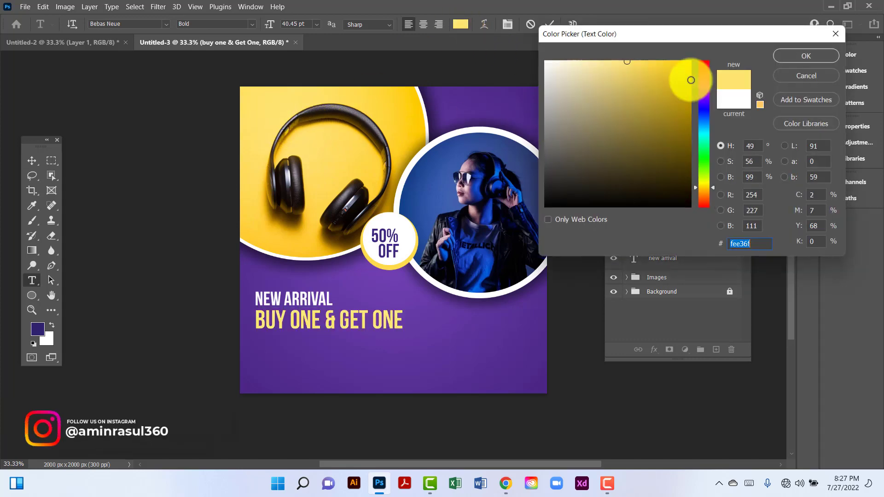
left_click(789, 54)
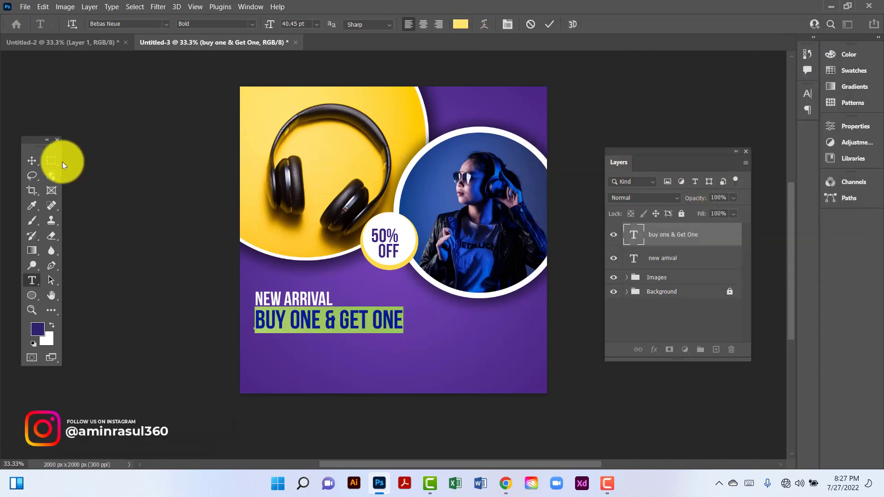
left_click(33, 160)
Add a Lorem Ipsum paragraph box below "buy one & Get One", about as wide as that line, in Bebas Neue Regular at 12 pt
left_click(32, 281)
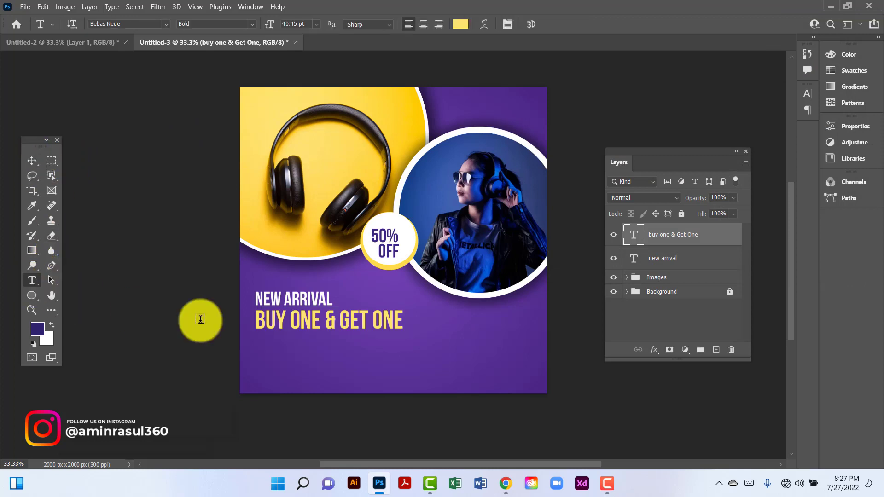
left_click_drag(256, 345, 405, 363)
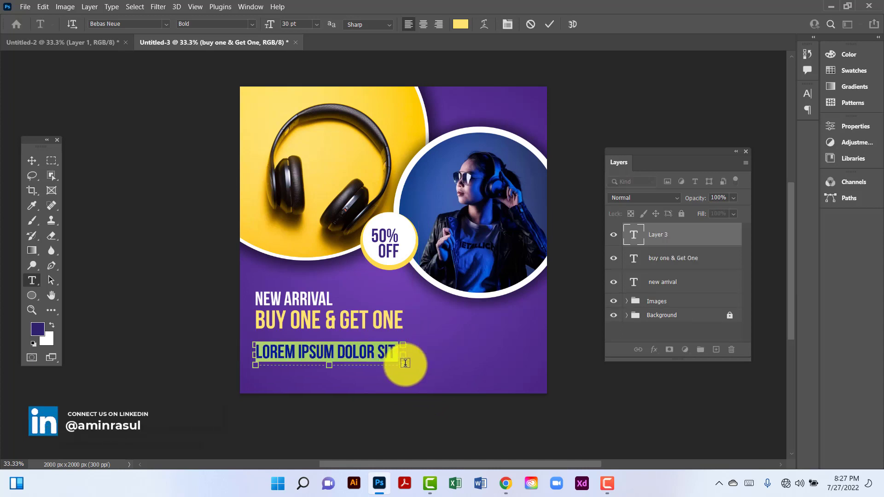
left_click(307, 23)
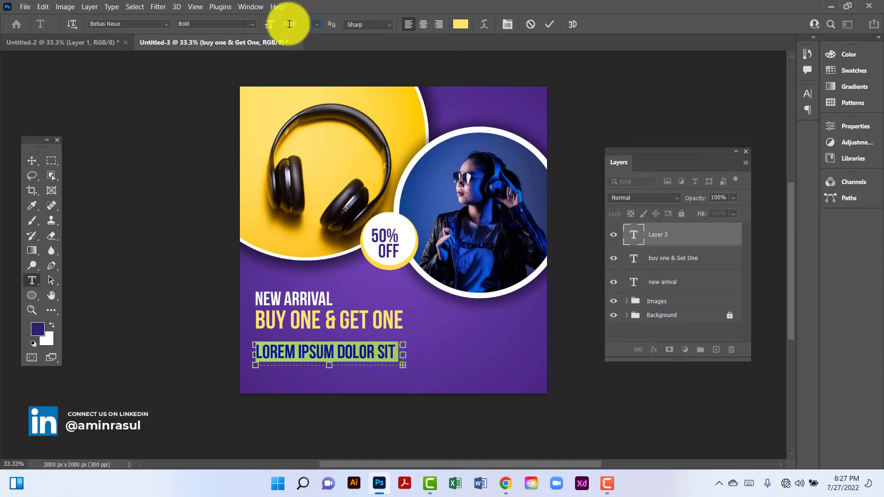
type("12")
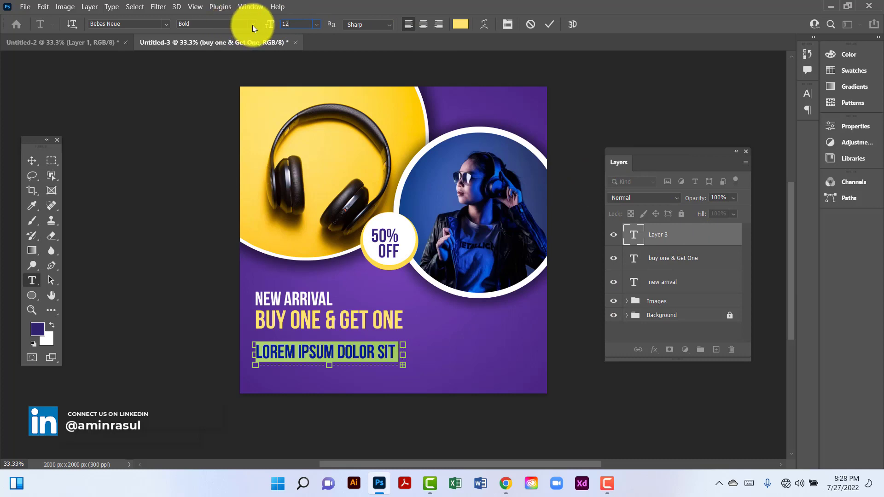
left_click(252, 25)
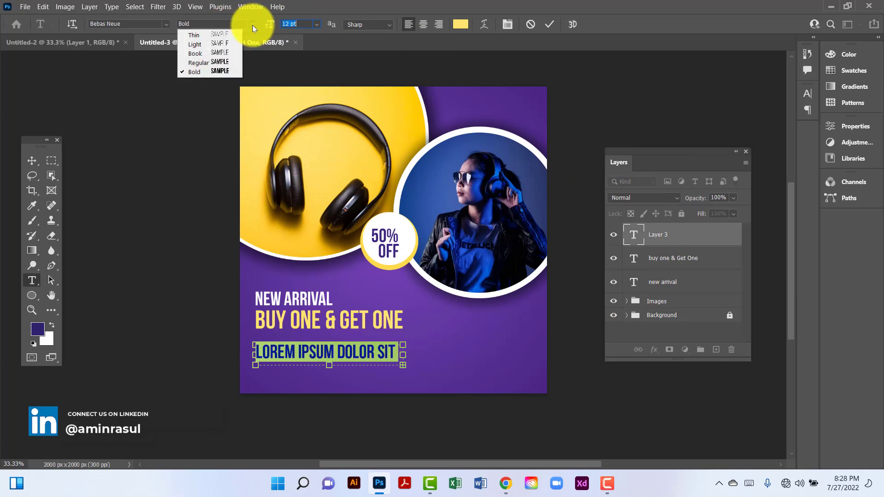
left_click(219, 62)
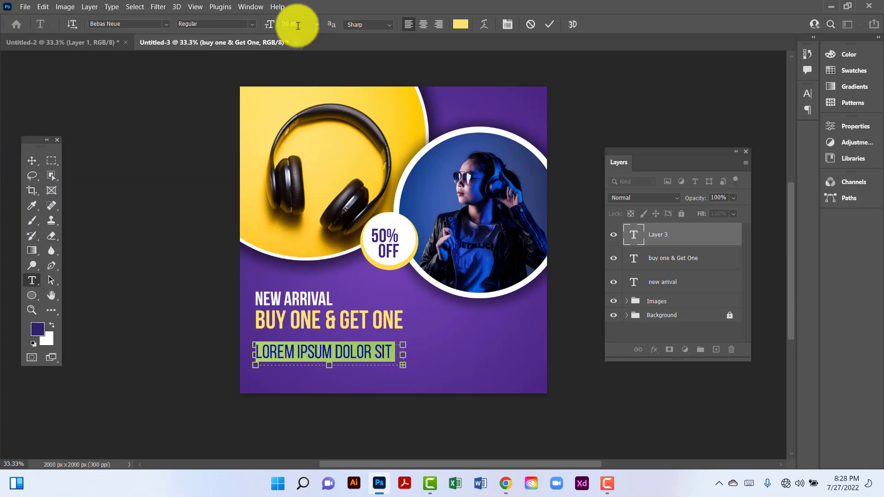
type("12")
key("Return")
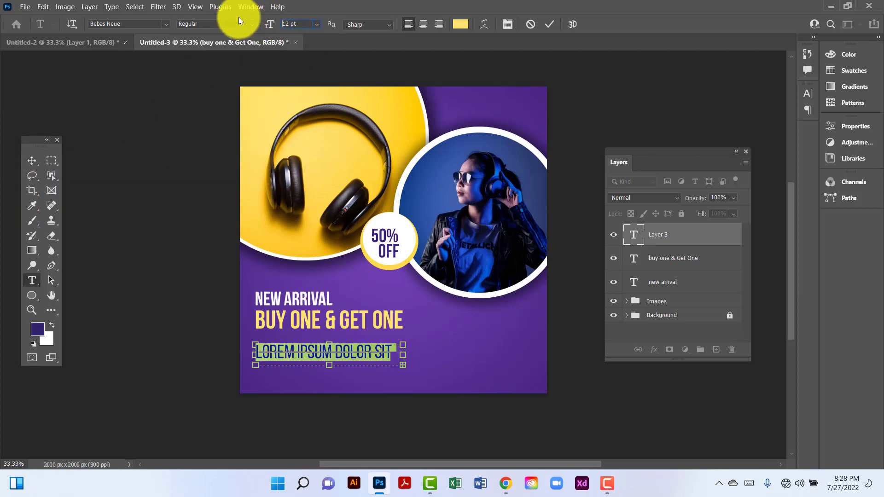
left_click(33, 163)
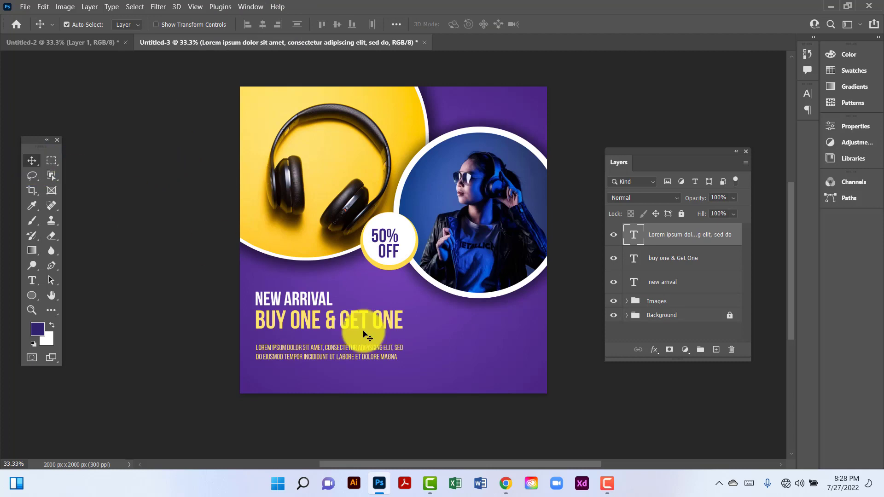
Tighten the text spacing by nudging the Lorem Ipsum paragraph slightly up and the "buy one & Get One" line slightly down
left_click_drag(368, 351, 367, 343)
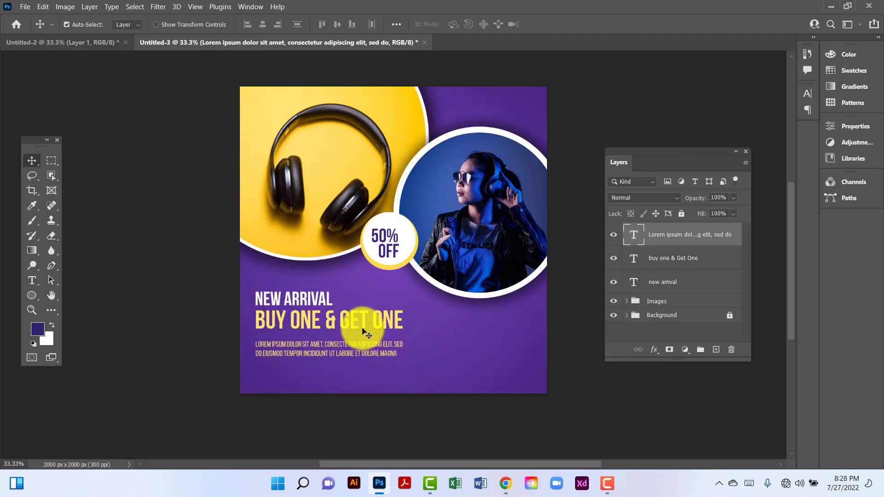
left_click(361, 330)
left_click_drag(360, 329, 361, 331)
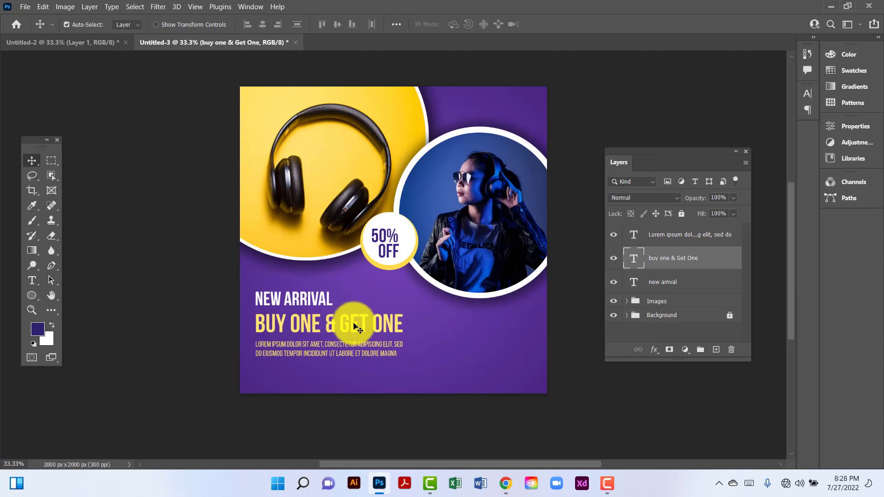
Duplicate the "new arrival" text into the canvas's lower-right area and change the copy to "call now:" followed by the phone number
left_click(298, 299)
left_click_drag(306, 305, 490, 379)
double_click(491, 378)
type("CA:")
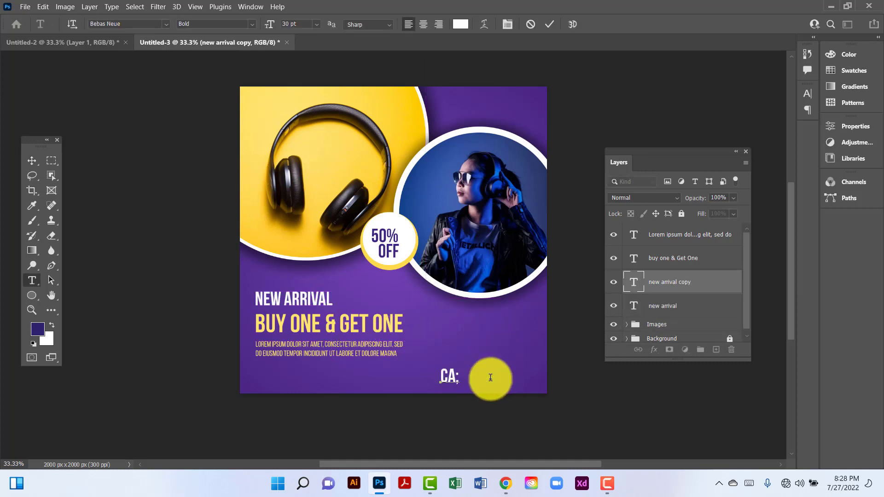
type("LL NO W: 245")
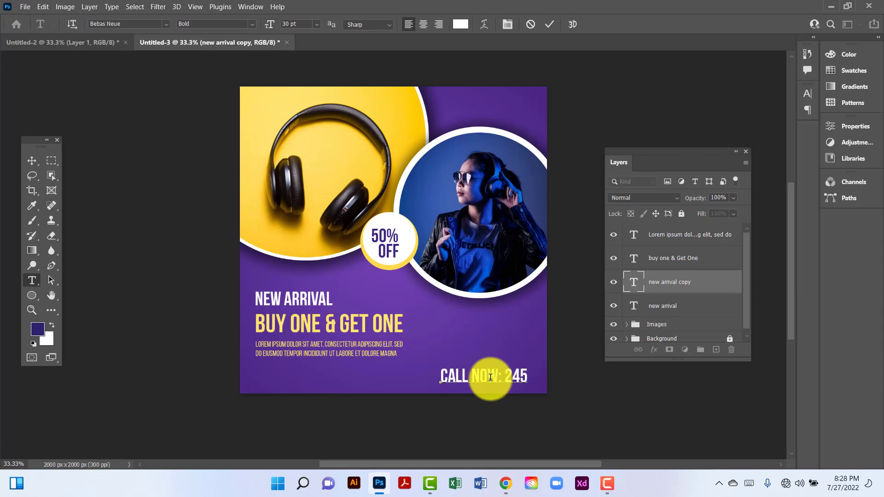
type(" 6 78")
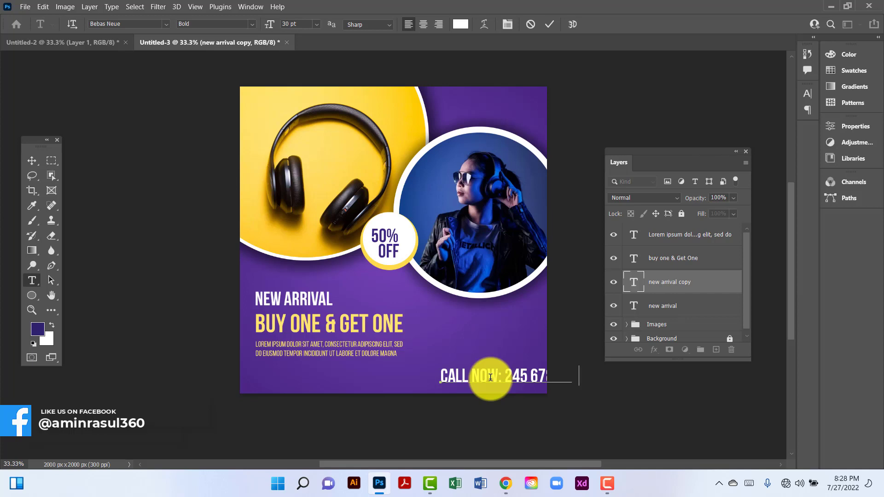
type("90")
left_click(27, 159)
Move the "call now" line fully inside the canvas's lower-right corner and scale it down to about 87%
left_click_drag(494, 375, 439, 377)
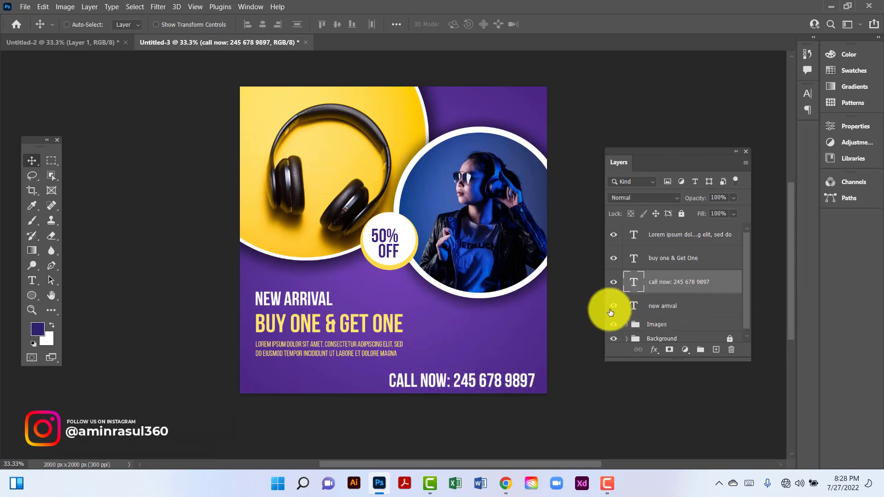
key("ctrl+t")
left_click_drag(393, 371, 444, 383)
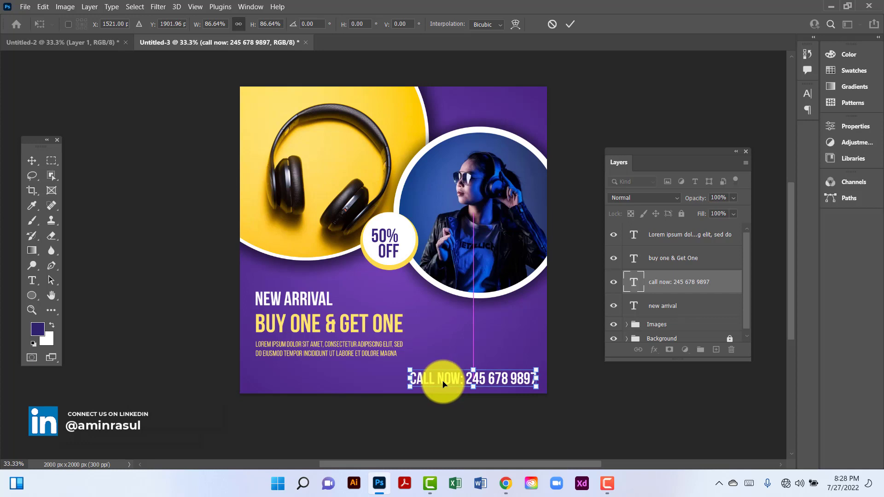
key("Return")
Recolor the "call now" line yellow, sampled from the headphones photo's background
double_click(634, 282)
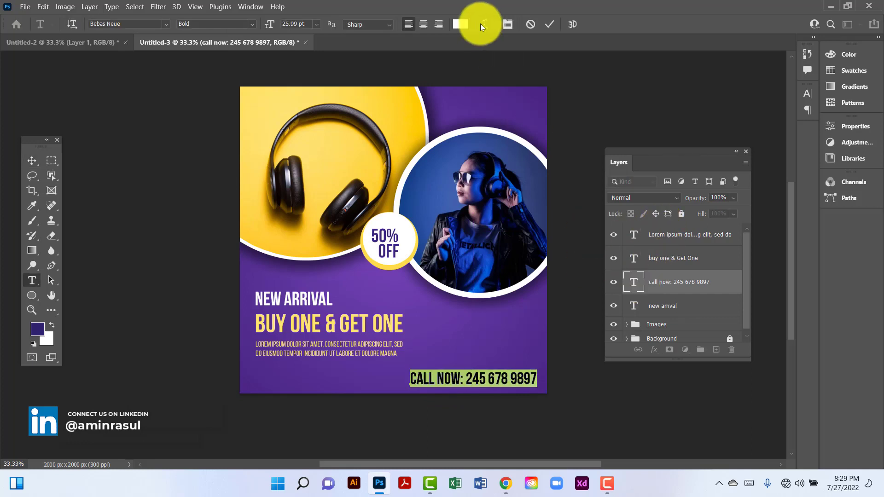
left_click(460, 24)
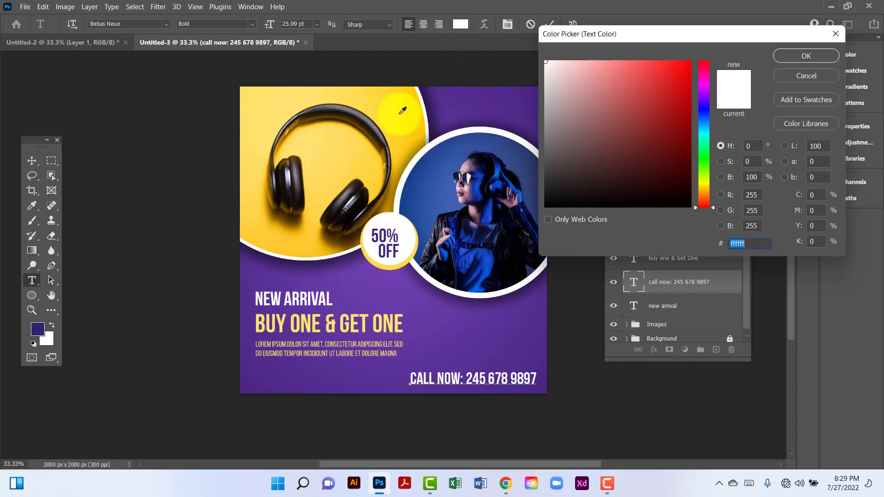
left_click(321, 89)
left_click(784, 60)
left_click(30, 159)
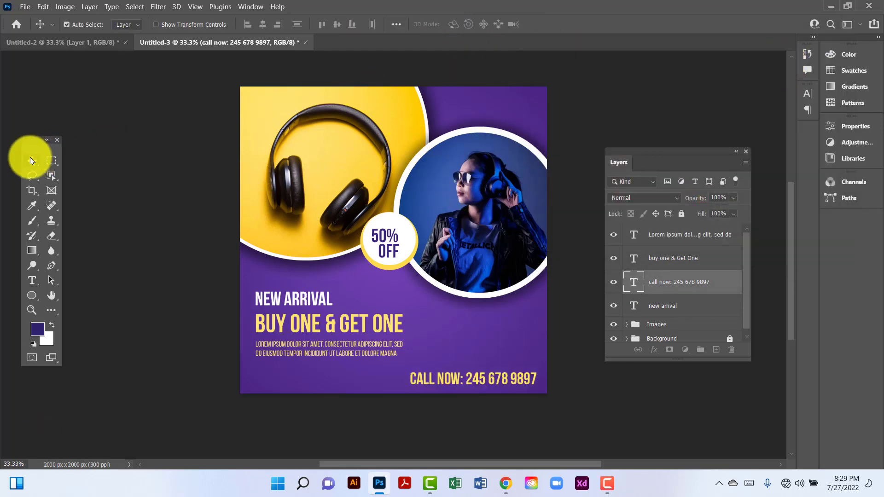
left_click(203, 241)
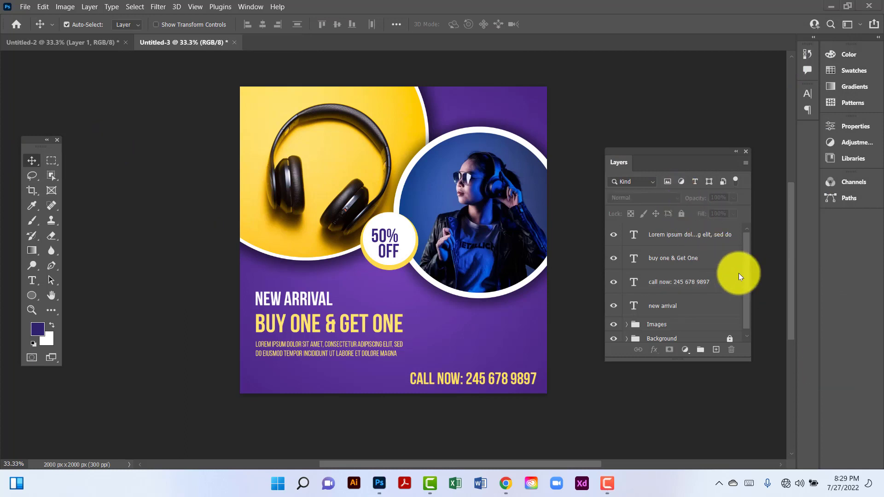
Group the layers from "new arrival" up to the Lorem Ipsum paragraph, name the group "Text", and unlock the Background group
left_click(680, 307)
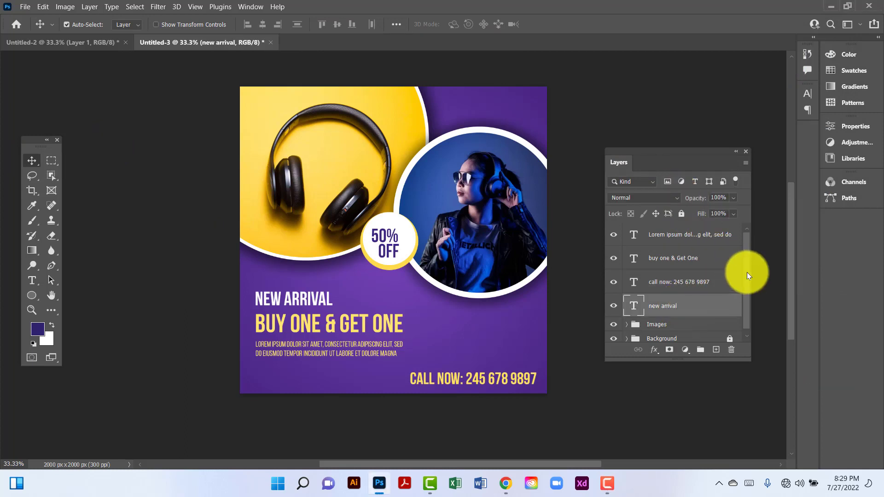
left_click(726, 236, "shift")
key("ctrl+g")
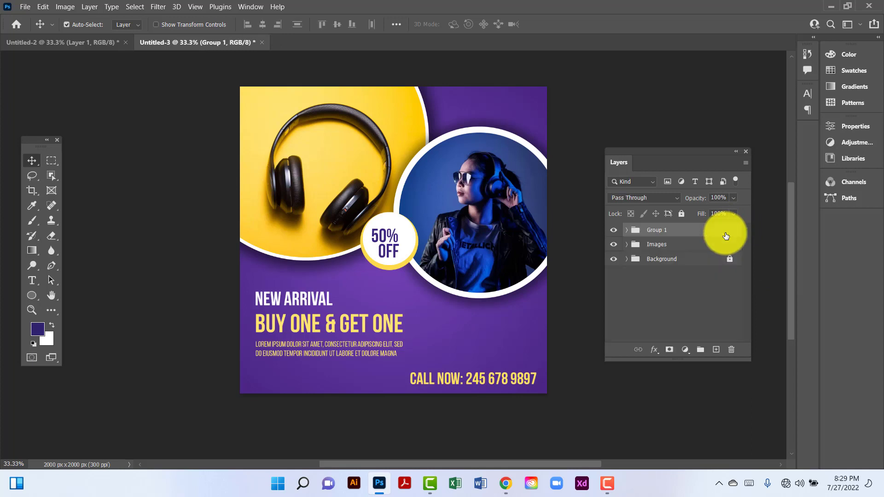
double_click(656, 230)
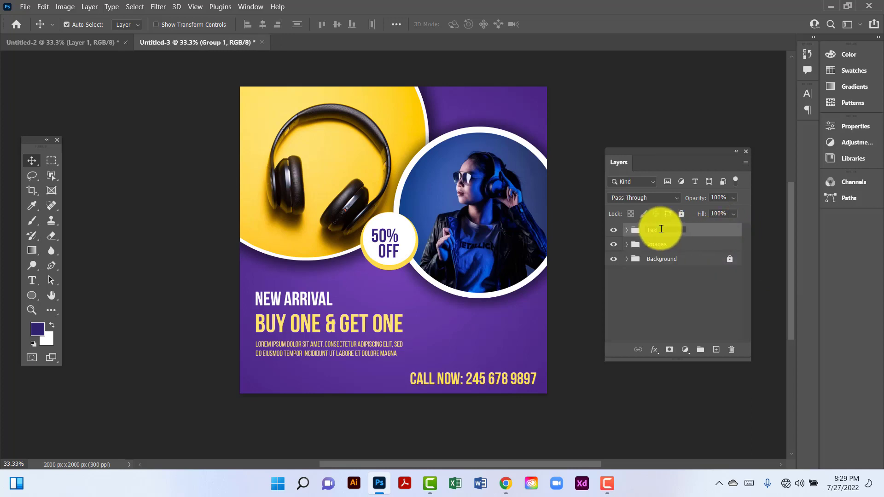
key("Return")
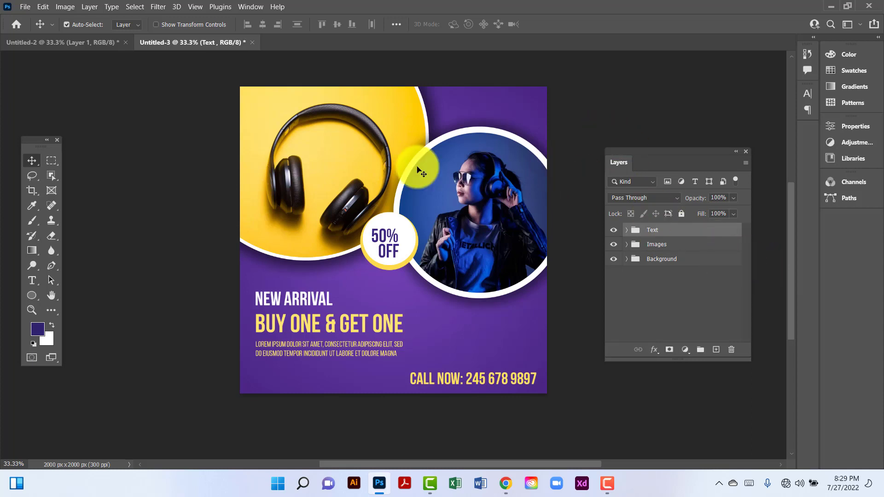
left_click(156, 179)
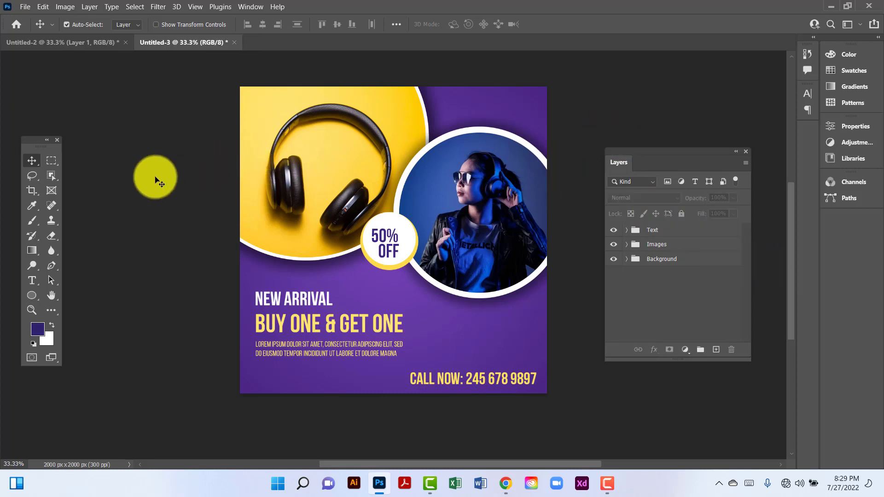